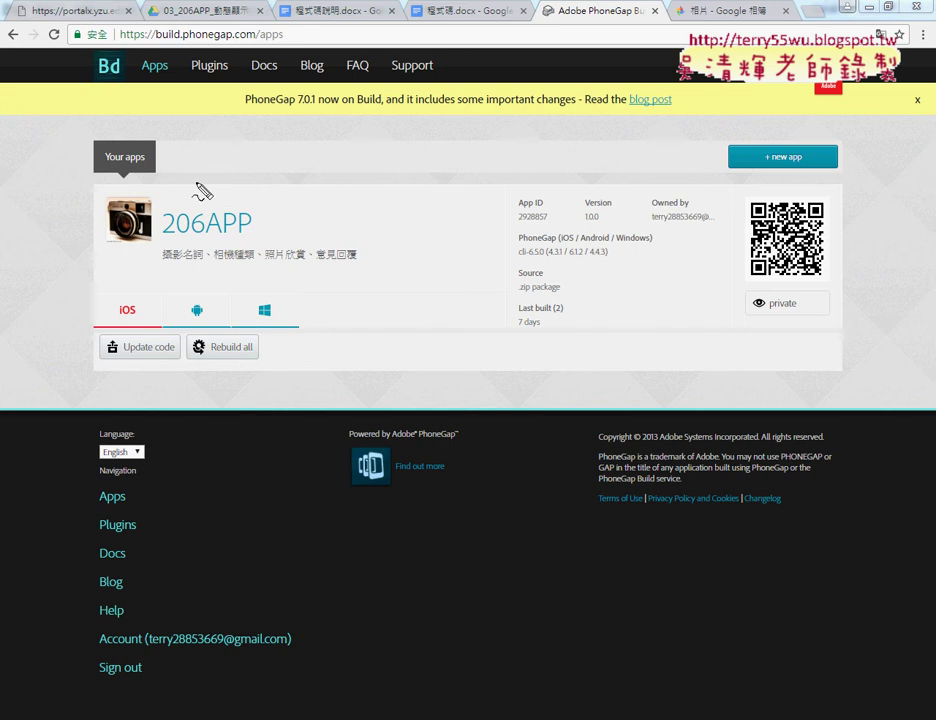
# Mark the camera icon and 206APP title on the PhoneGap page in red, then clear the marks.
pyautogui.moveTo(95, 192); pyautogui.dragTo(95, 278)
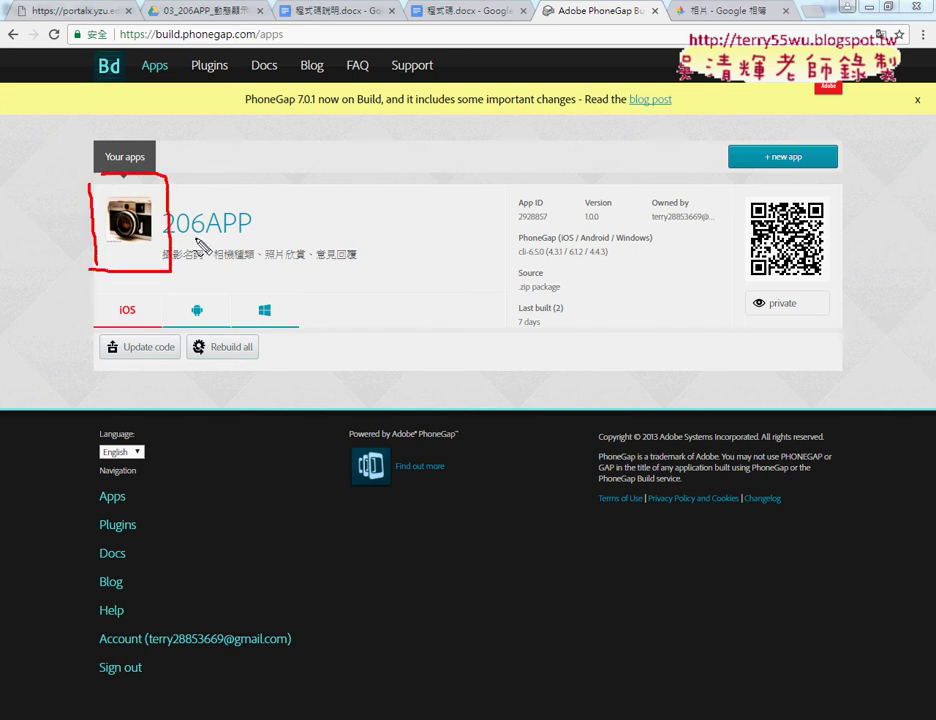
pyautogui.moveTo(148, 200)
pyautogui.mouseDown()
pyautogui.moveTo(276, 224)
pyautogui.moveTo(200, 240)
pyautogui.moveTo(155, 270)
pyautogui.mouseUp()
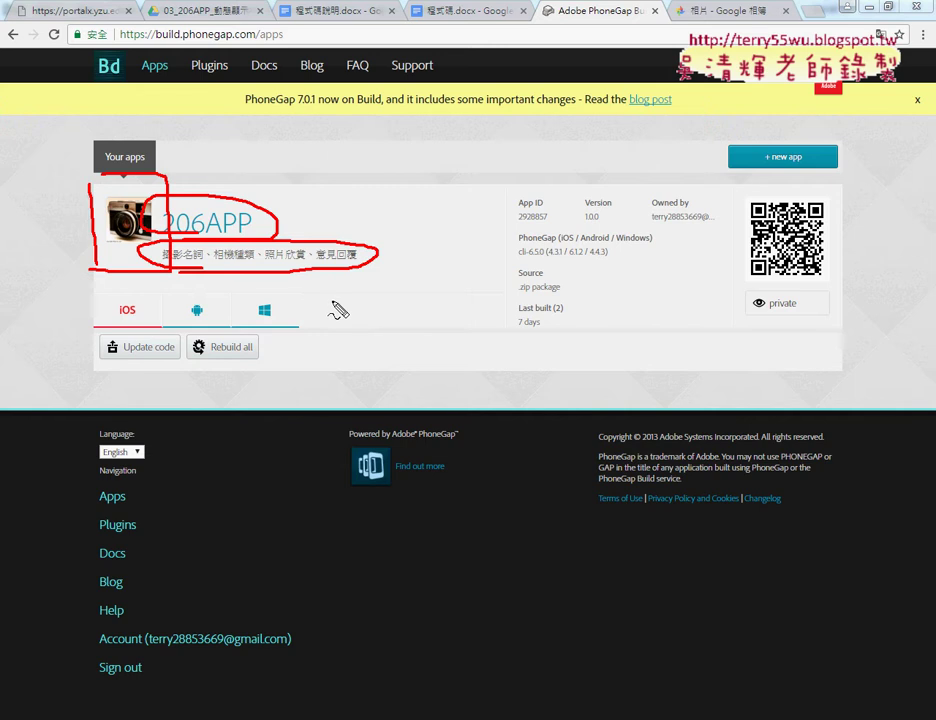
pyautogui.press('Escape')
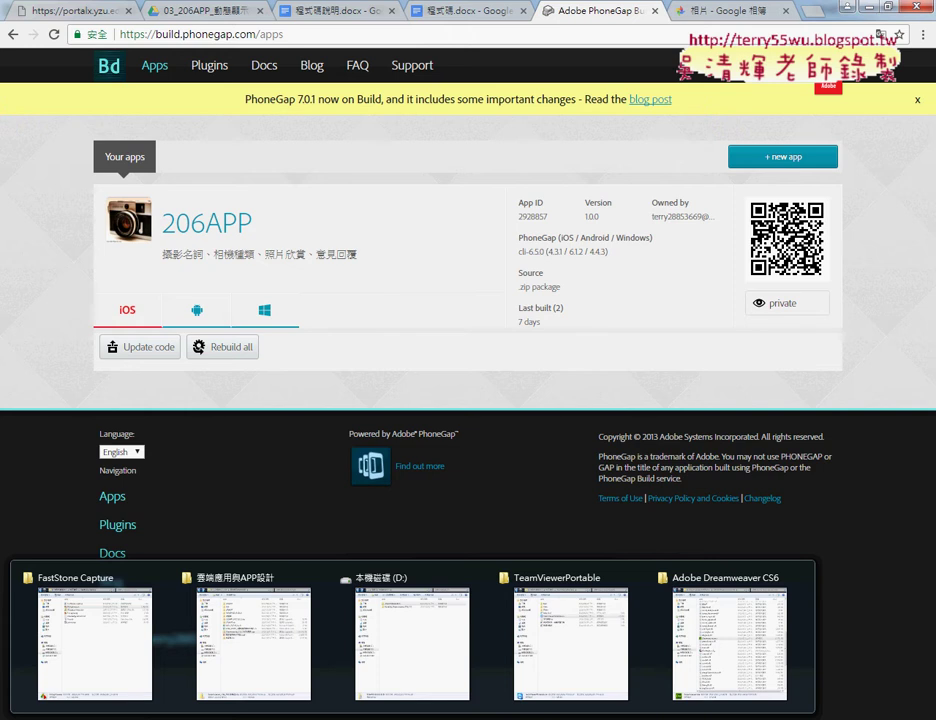
# Open the 206APP(20161213) folder on drive D, highlight config.xml, and bring up its context menu.
pyautogui.click(404, 662)
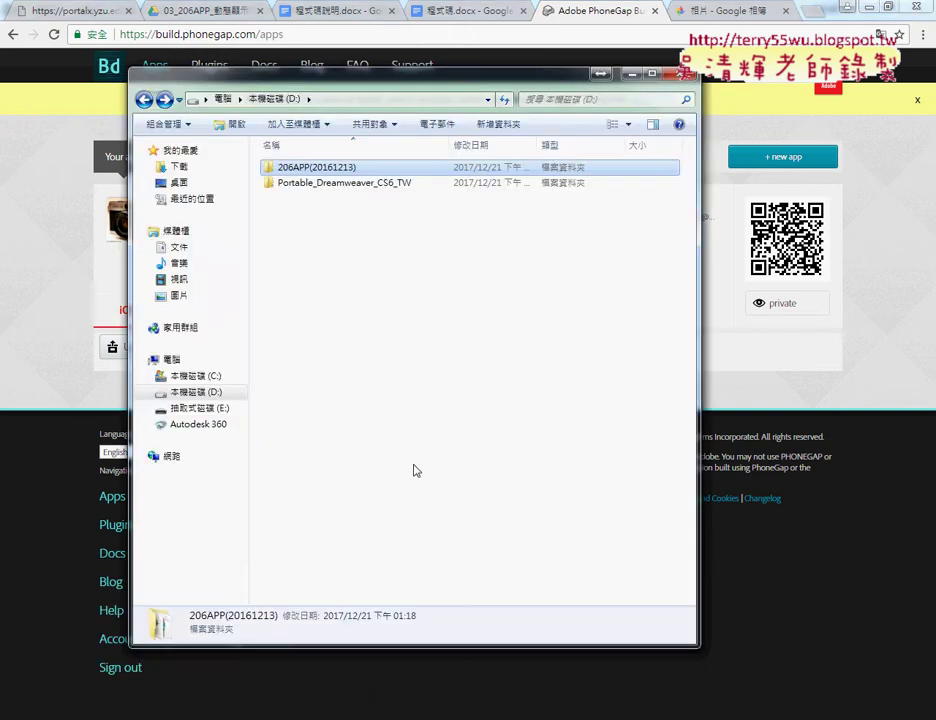
pyautogui.doubleClick(318, 168)
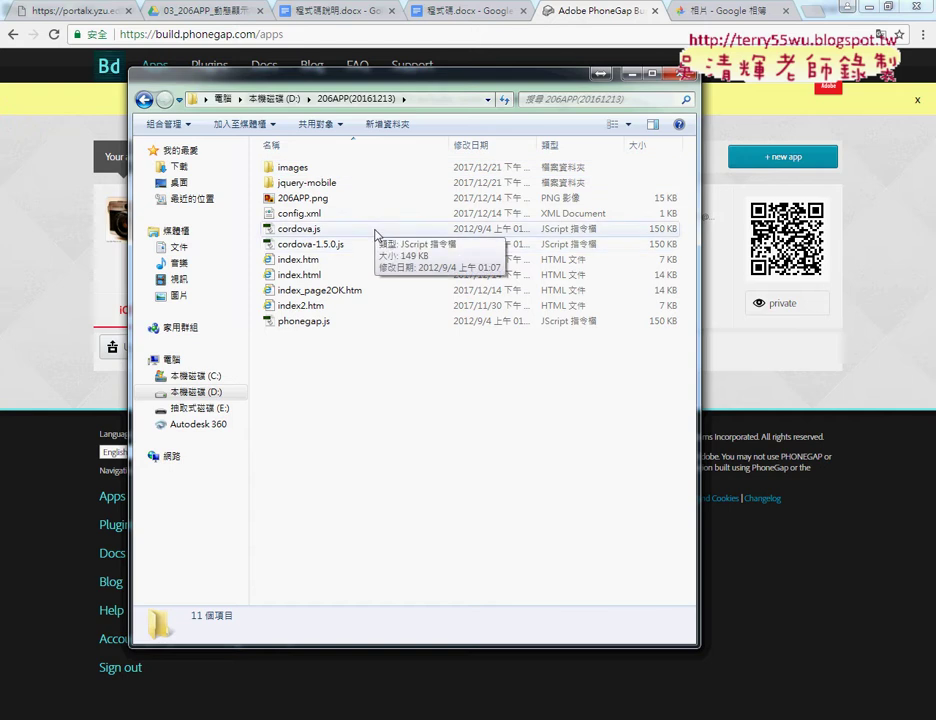
pyautogui.click(292, 214)
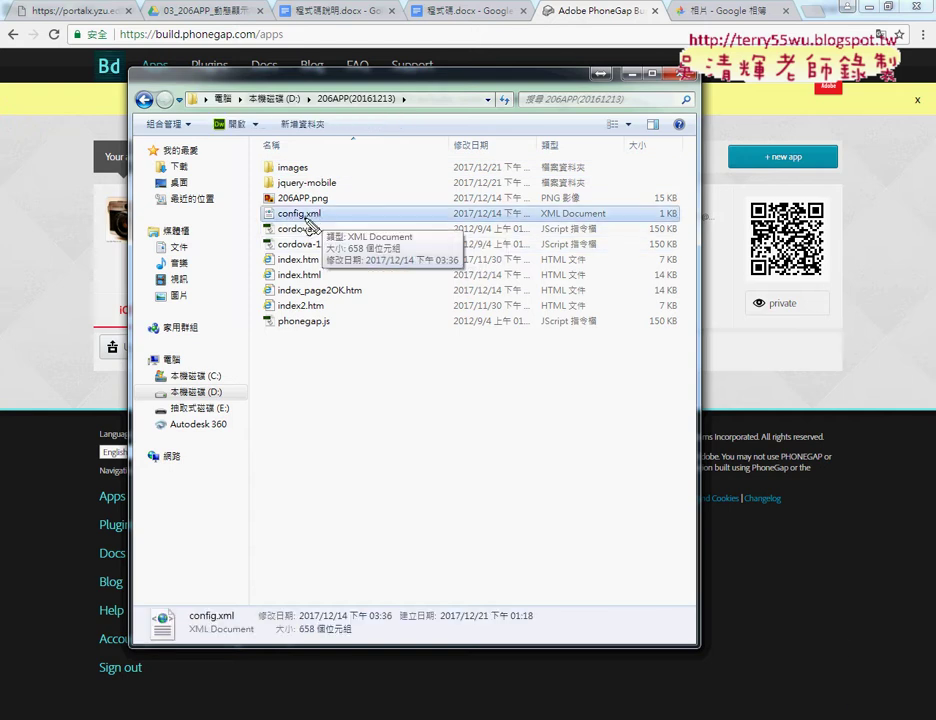
pyautogui.moveTo(330, 221)
pyautogui.mouseDown()
pyautogui.moveTo(280, 230)
pyautogui.moveTo(318, 222)
pyautogui.moveTo(390, 280)
pyautogui.mouseUp()
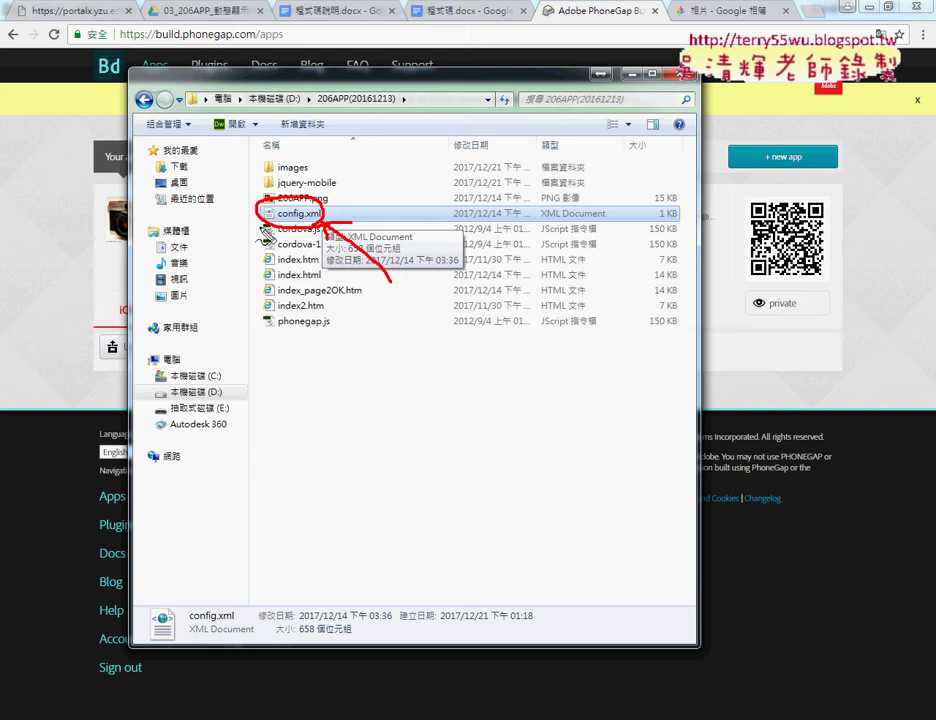
pyautogui.moveTo(68, 160); pyautogui.dragTo(128, 160)
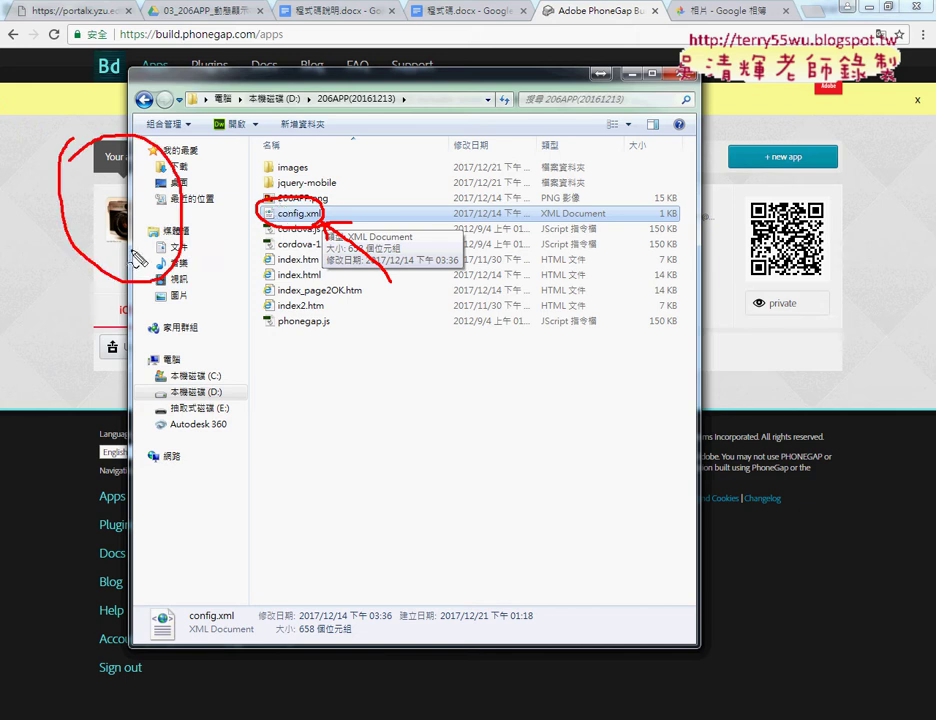
pyautogui.press('Escape')
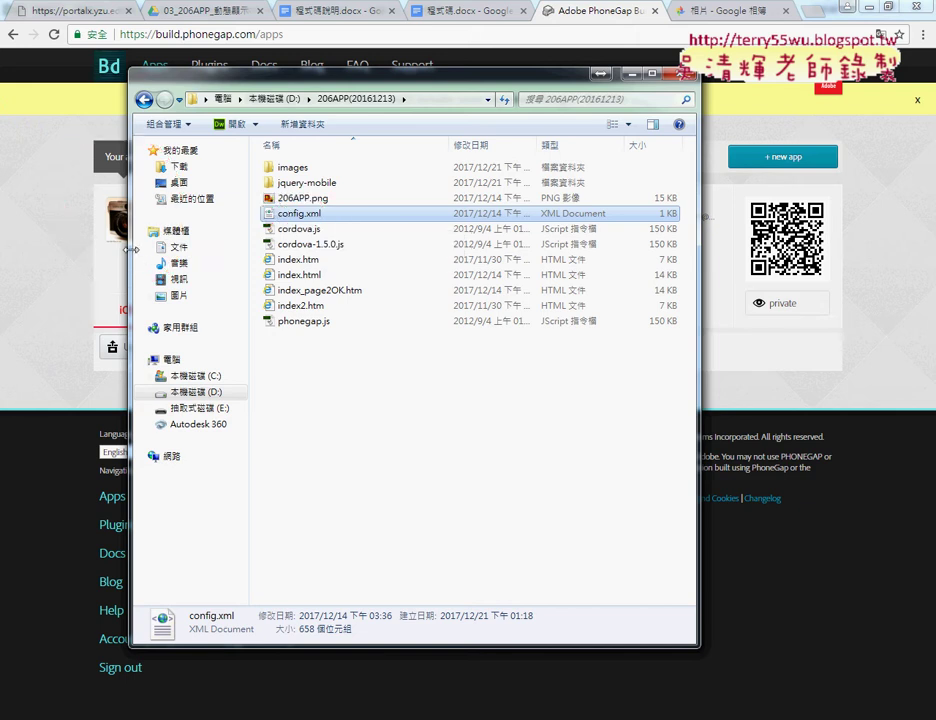
pyautogui.rightClick(313, 218)
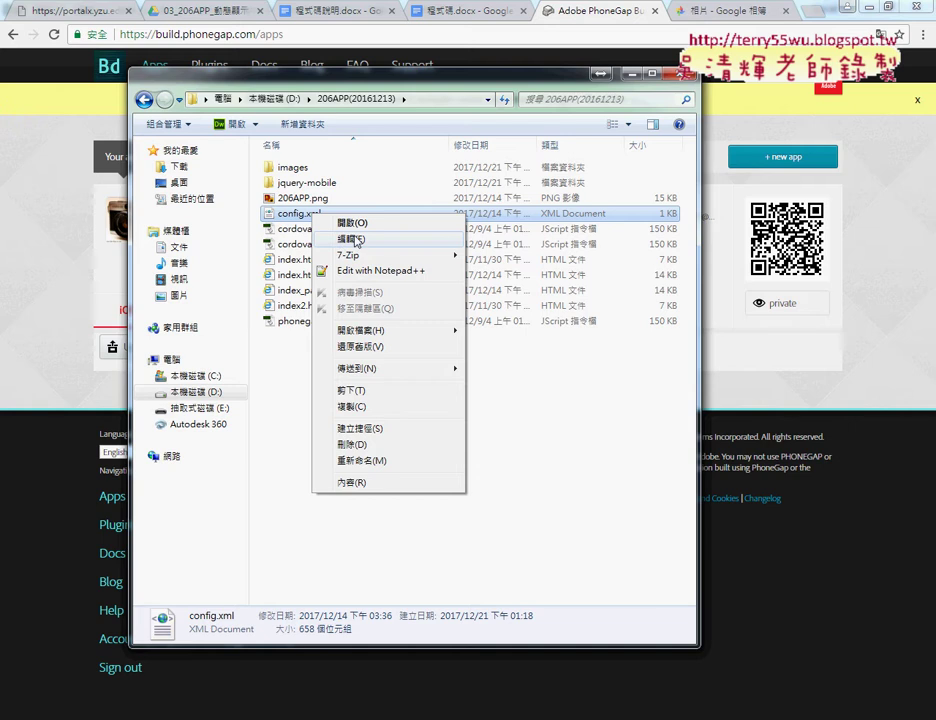
# View config.xml in Notepad, close it, then open it with Edit with Notepad++.
pyautogui.click(351, 239)
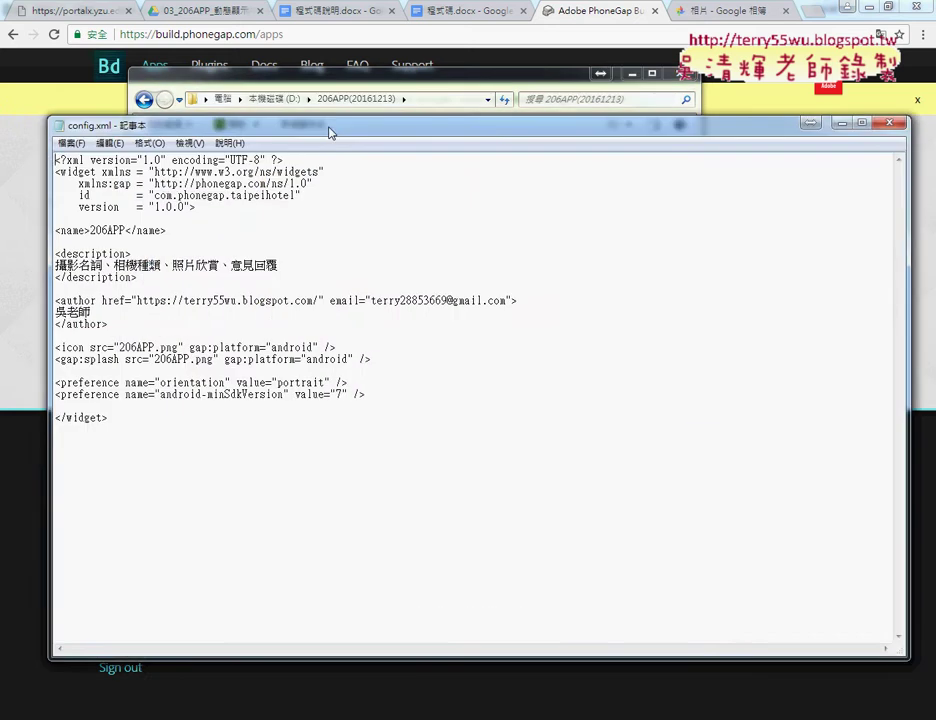
pyautogui.moveTo(330, 132); pyautogui.dragTo(617, 130)
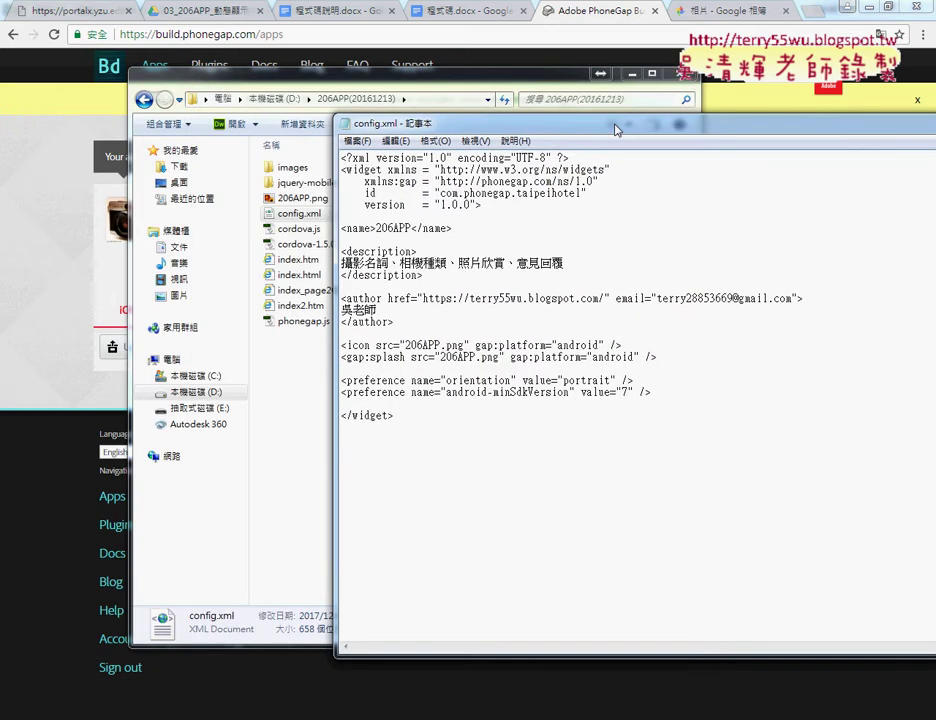
pyautogui.doubleClick(345, 124)
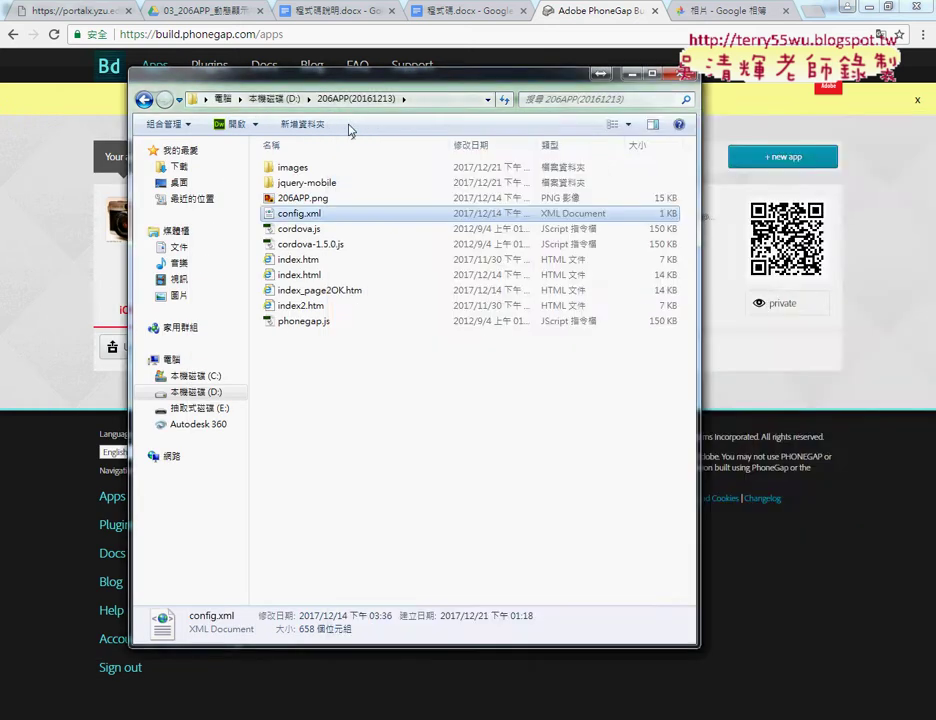
pyautogui.rightClick(303, 213)
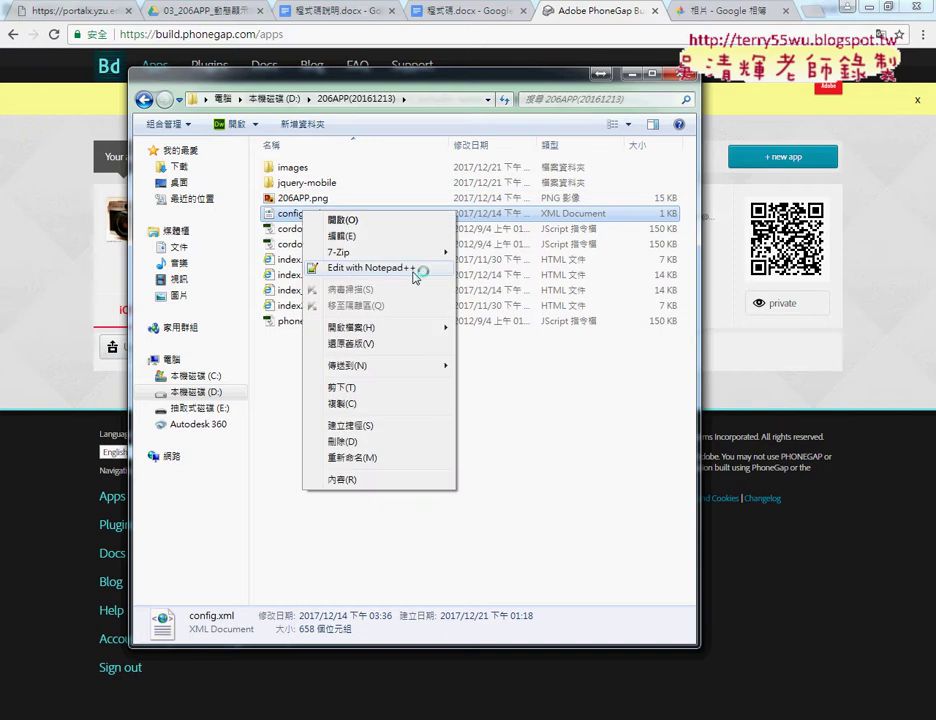
pyautogui.click(365, 268)
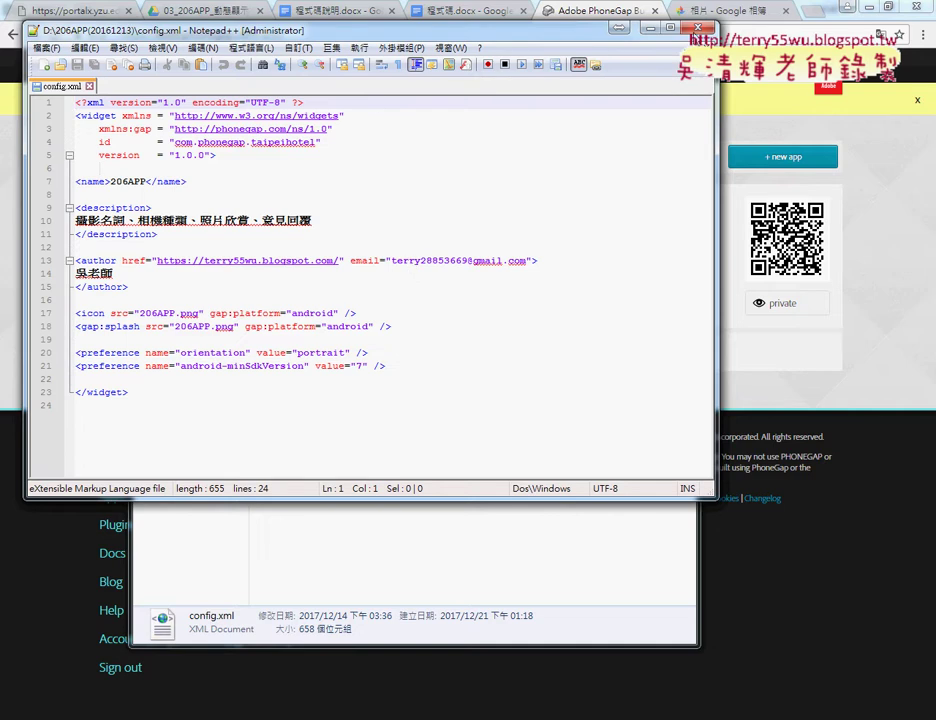
# Minimize the project folder and place the Notepad++ config.xml window over the PhoneGap 206APP page.
pyautogui.moveTo(312, 30)
pyautogui.mouseDown()
pyautogui.moveTo(735, 121)
pyautogui.moveTo(758, 140)
pyautogui.mouseUp()
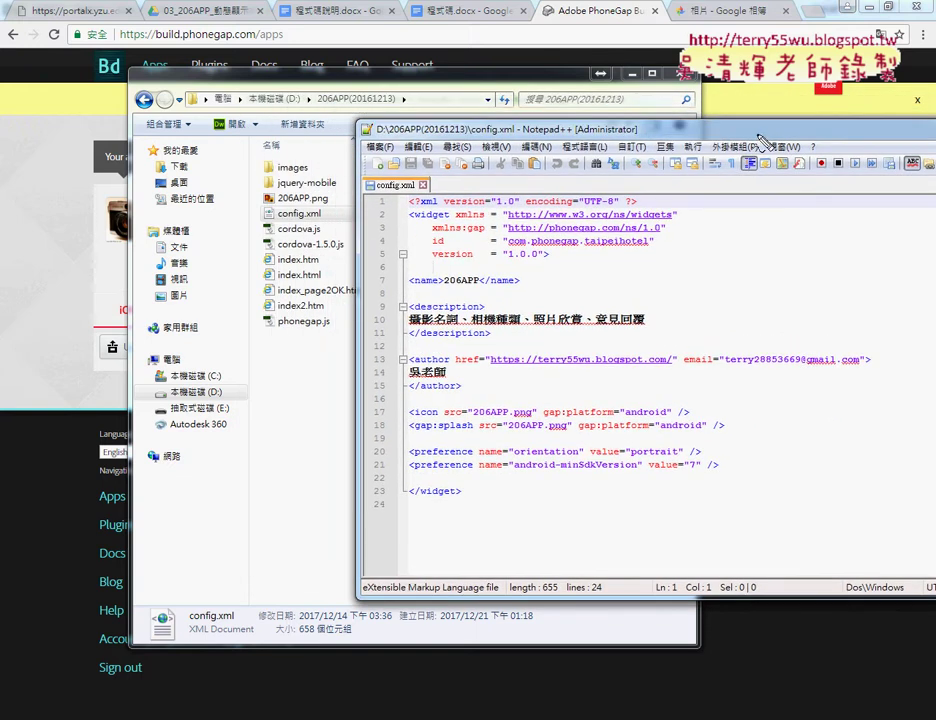
pyautogui.moveTo(328, 222)
pyautogui.mouseDown()
pyautogui.moveTo(260, 223)
pyautogui.moveTo(333, 222)
pyautogui.mouseUp()
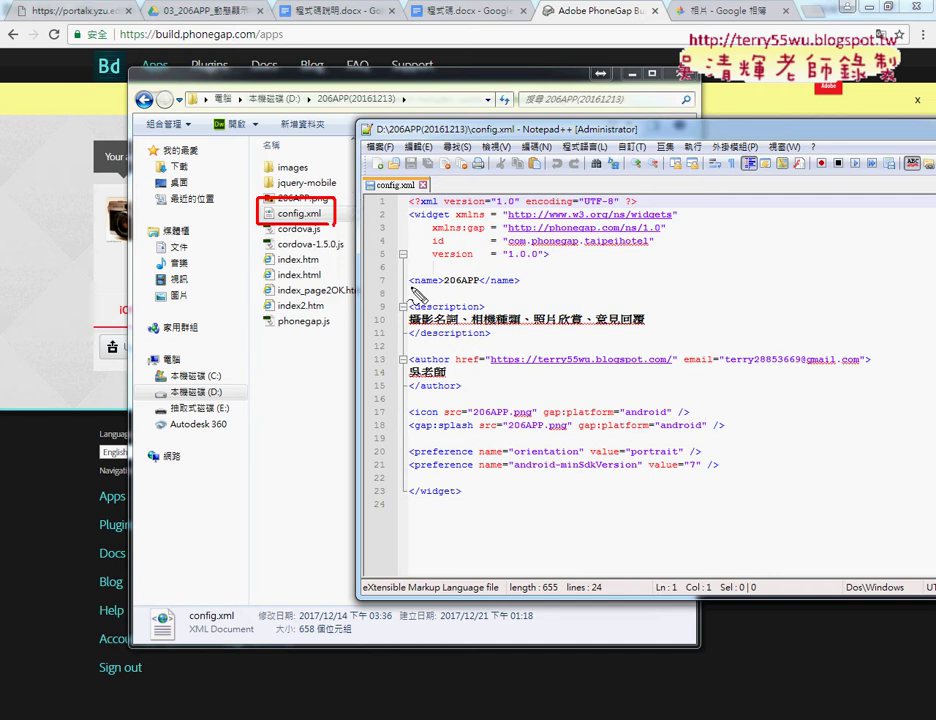
pyautogui.moveTo(409, 285)
pyautogui.mouseDown()
pyautogui.moveTo(520, 285)
pyautogui.moveTo(416, 293)
pyautogui.mouseUp()
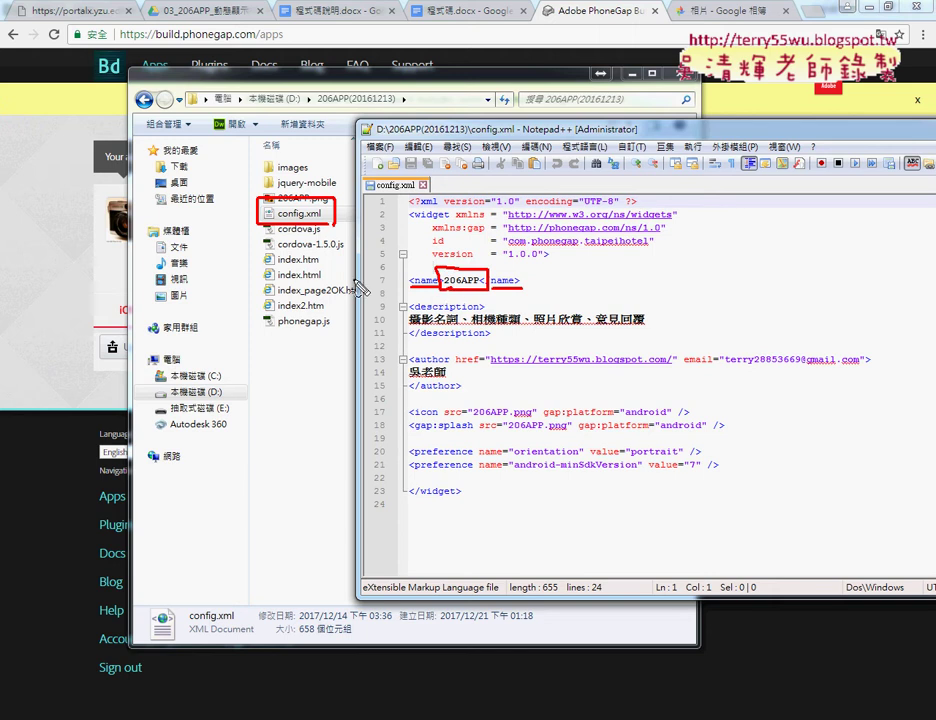
pyautogui.press('Escape')
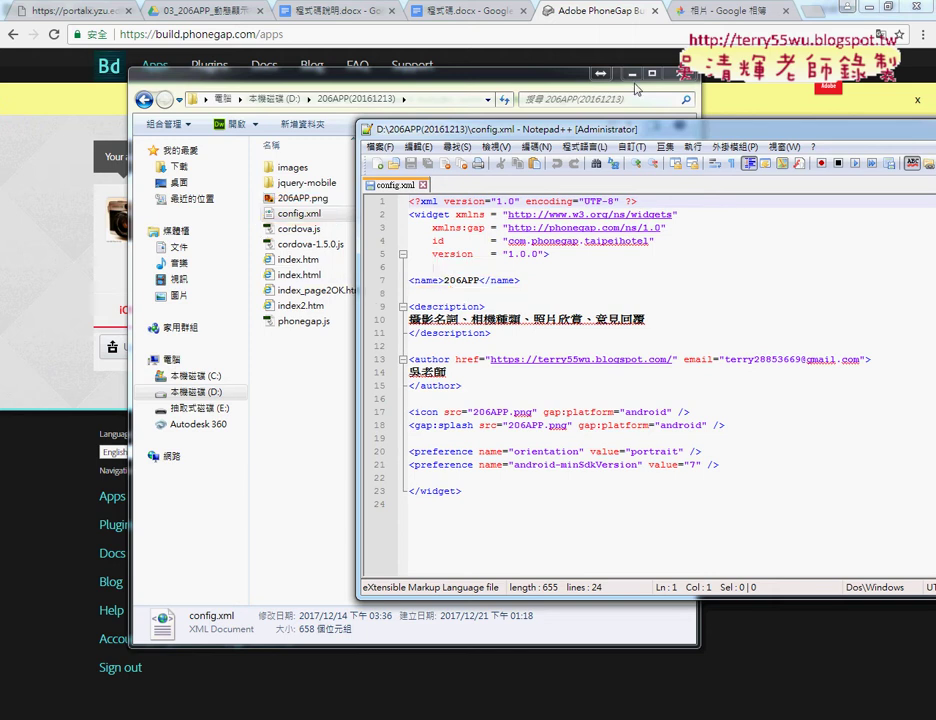
pyautogui.click(632, 75)
pyautogui.moveTo(513, 139)
pyautogui.mouseDown()
pyautogui.moveTo(553, 90)
pyautogui.moveTo(527, 75)
pyautogui.mouseUp()
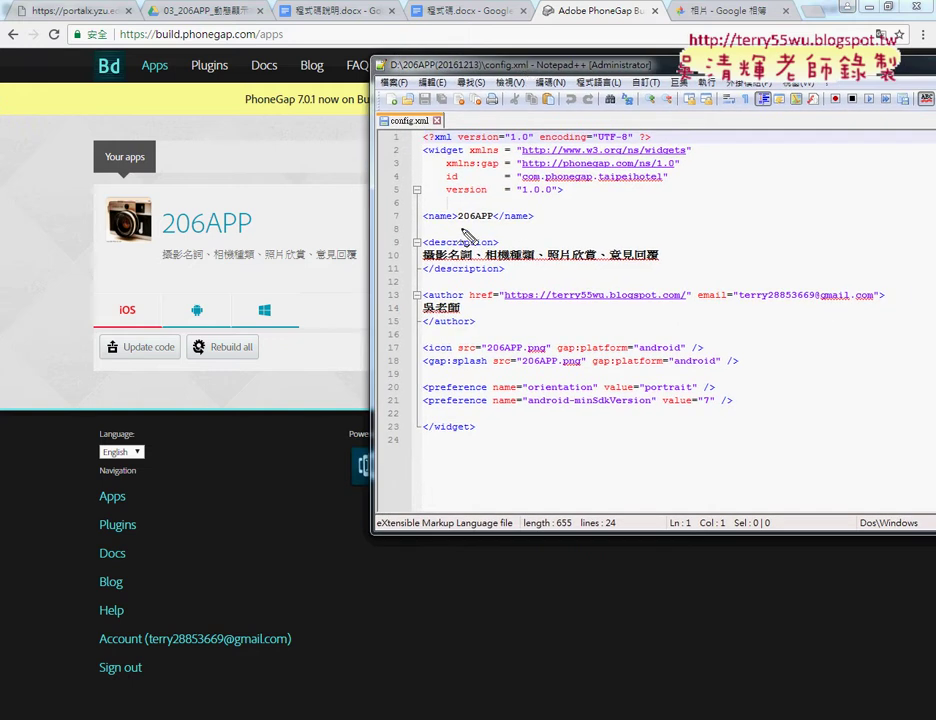
# Mark the 206APP name and description in config.xml alongside their spots on the PhoneGap page.
pyautogui.moveTo(458, 222)
pyautogui.mouseDown()
pyautogui.moveTo(500, 218)
pyautogui.moveTo(497, 208)
pyautogui.mouseUp()
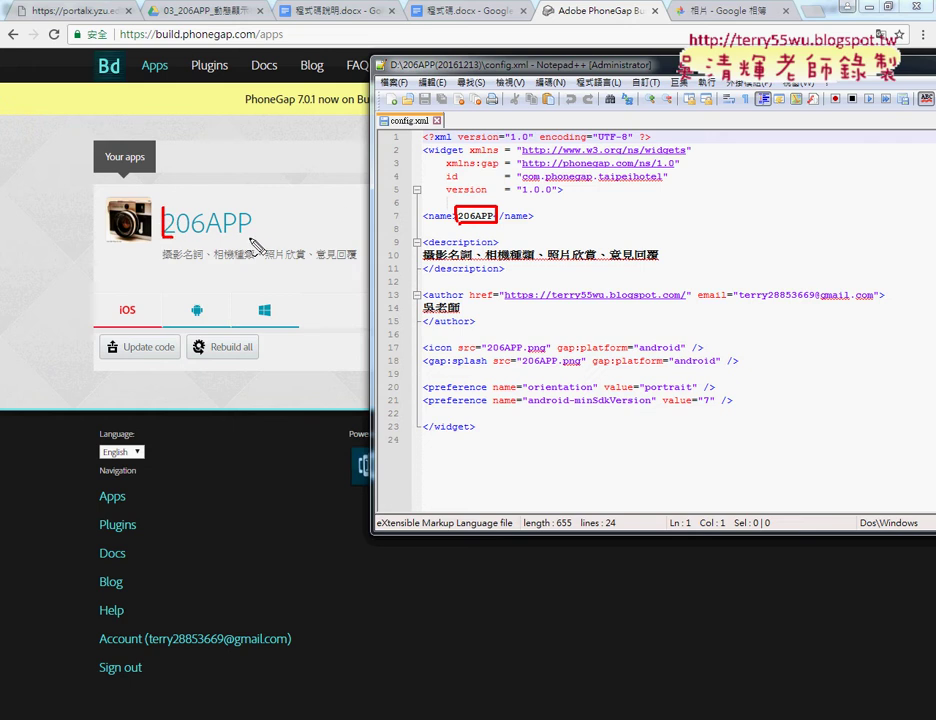
pyautogui.moveTo(164, 208)
pyautogui.mouseDown()
pyautogui.moveTo(262, 215)
pyautogui.moveTo(259, 238)
pyautogui.mouseUp()
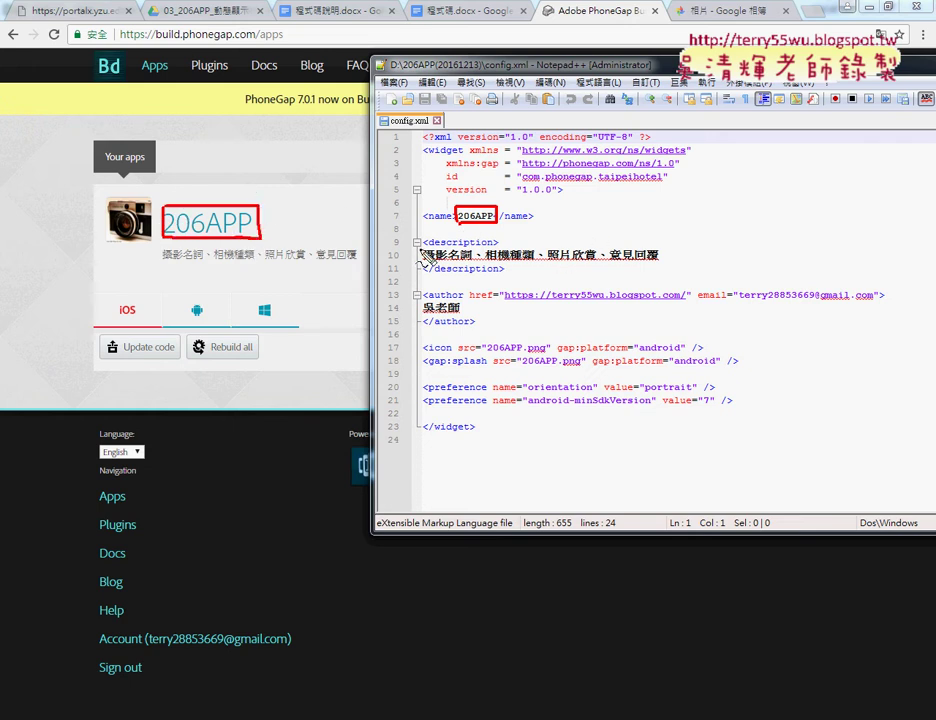
pyautogui.moveTo(424, 258)
pyautogui.mouseDown()
pyautogui.moveTo(605, 255)
pyautogui.moveTo(664, 265)
pyautogui.moveTo(425, 275)
pyautogui.mouseUp()
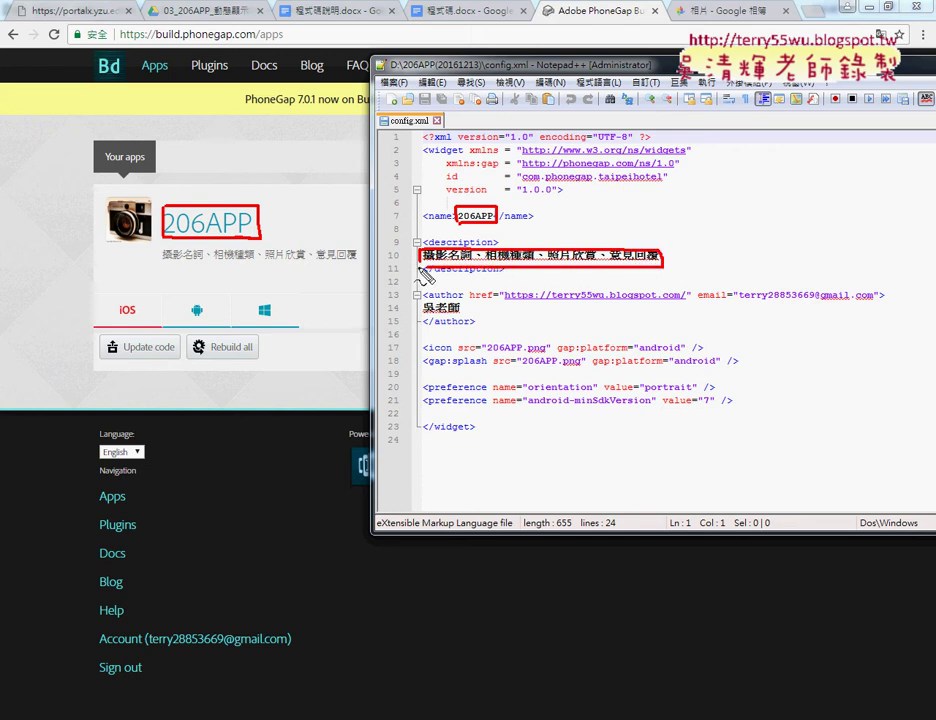
pyautogui.moveTo(162, 260)
pyautogui.mouseDown()
pyautogui.moveTo(188, 246)
pyautogui.moveTo(355, 246)
pyautogui.moveTo(165, 265)
pyautogui.mouseUp()
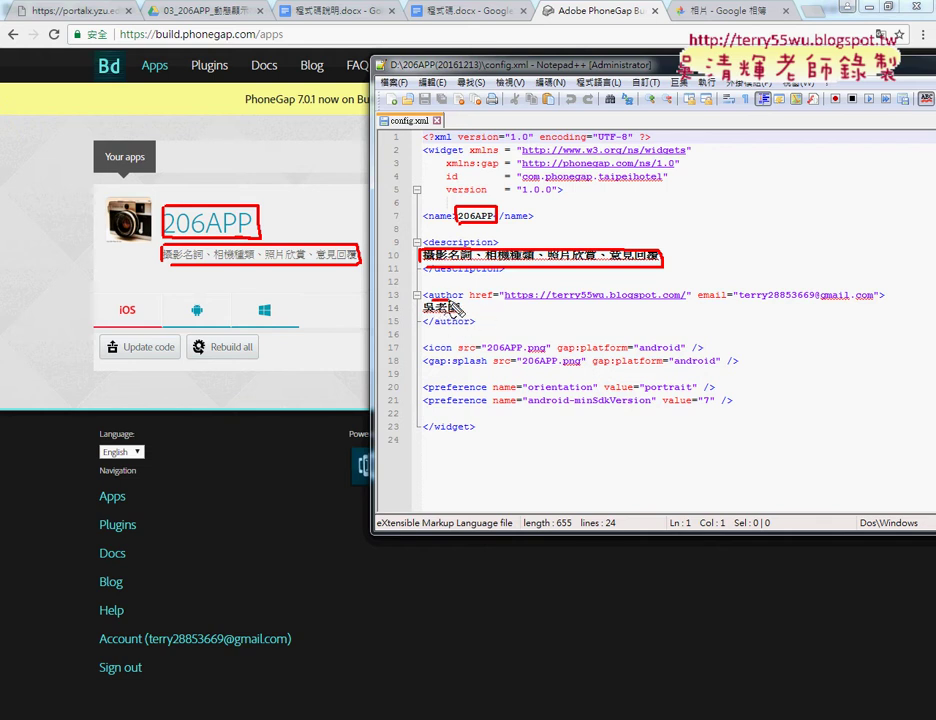
# Underline the author element, its website address and the author's name on lines 13–14.
pyautogui.moveTo(427, 297); pyautogui.dragTo(472, 323)
pyautogui.moveTo(507, 298); pyautogui.dragTo(871, 302)
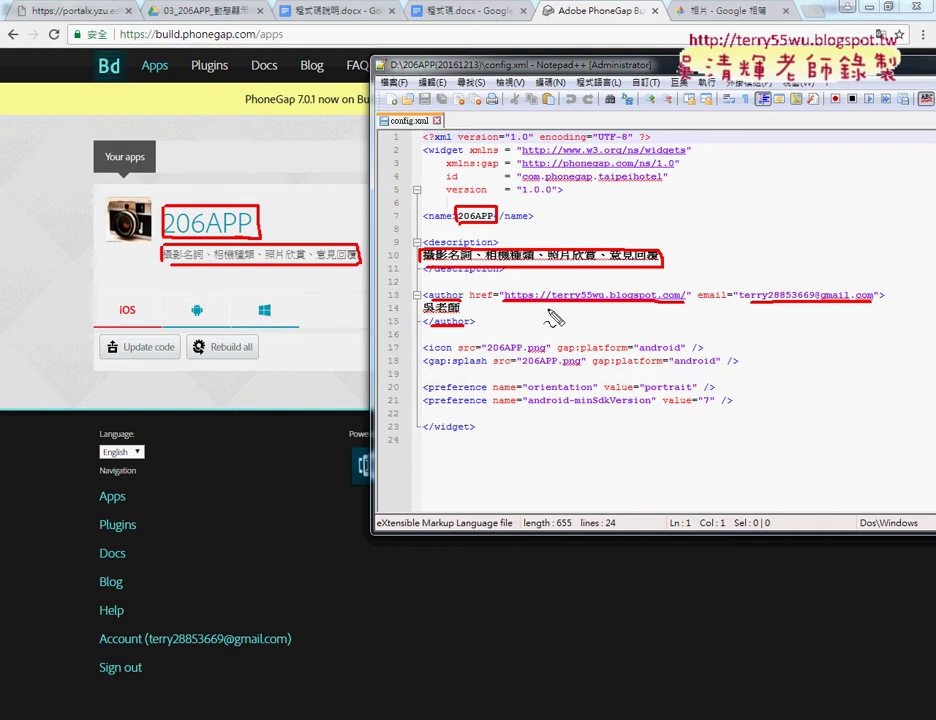
pyautogui.moveTo(464, 314); pyautogui.dragTo(426, 314)
# Circle the page's camera icon and underline the icon and splash entries pointing to 206APP.png.
pyautogui.moveTo(160, 252)
pyautogui.mouseDown()
pyautogui.moveTo(168, 197)
pyautogui.moveTo(164, 242)
pyautogui.mouseUp()
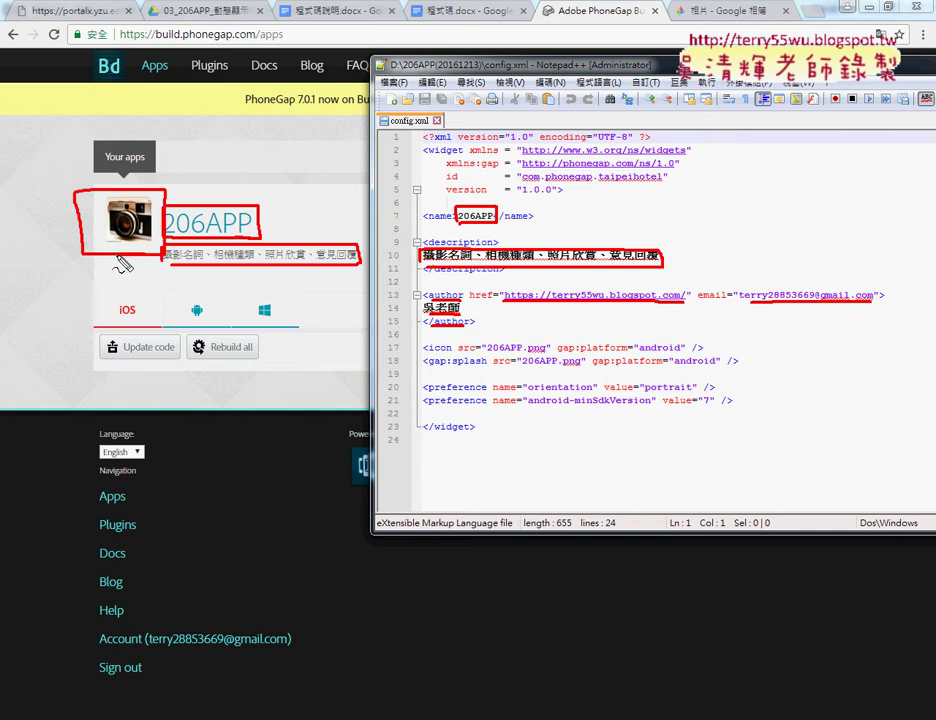
pyautogui.moveTo(427, 352); pyautogui.dragTo(547, 352)
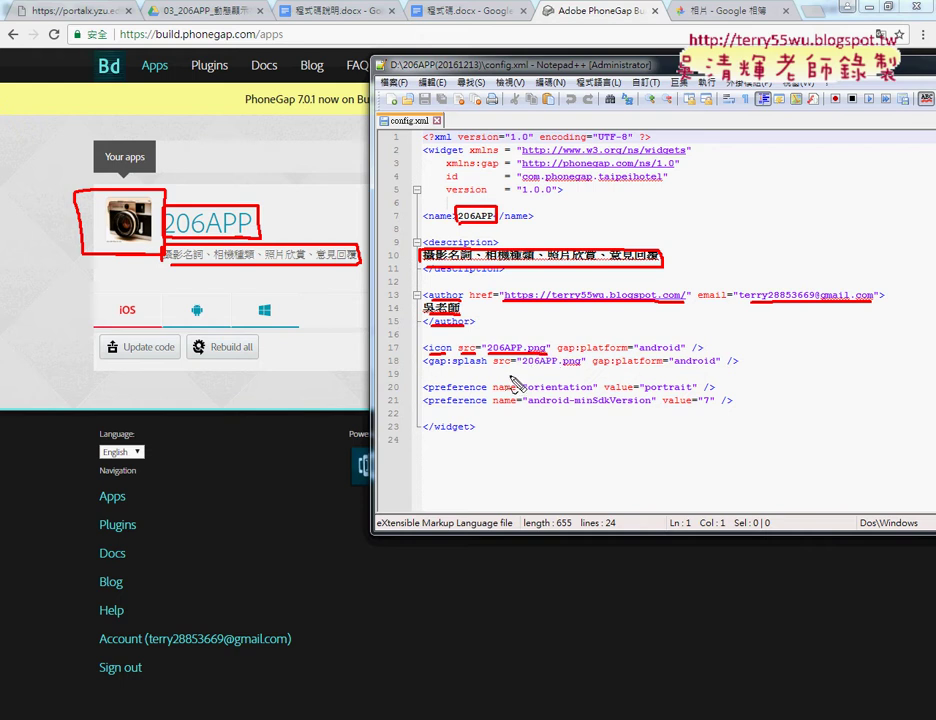
pyautogui.moveTo(427, 368); pyautogui.dragTo(448, 370)
pyautogui.moveTo(520, 368); pyautogui.dragTo(582, 368)
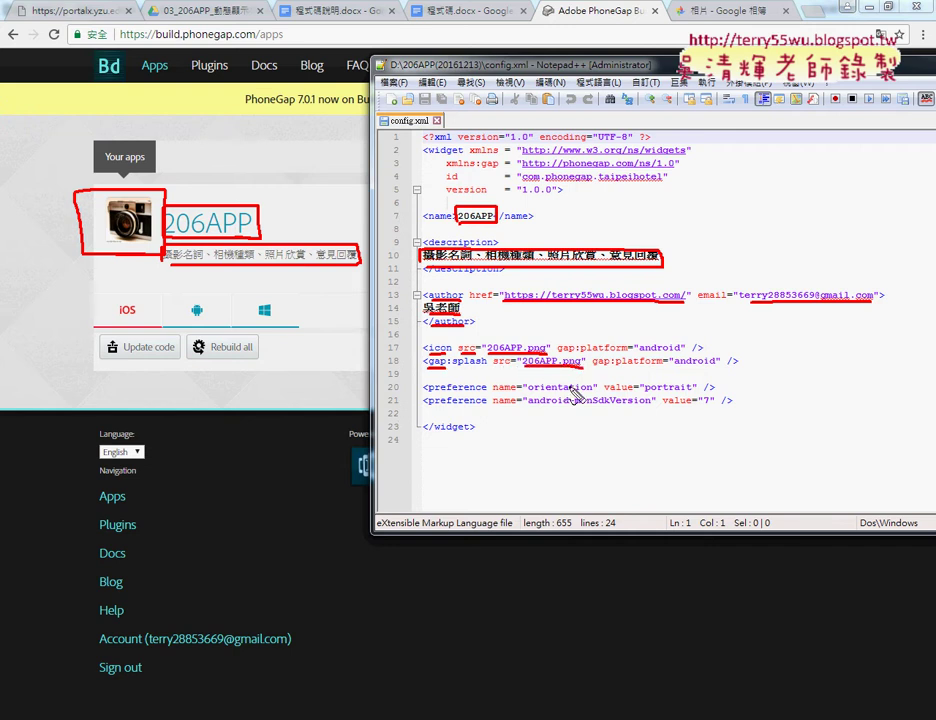
# Clear the pen marks, cancel the Plugin Manager update prompt, and bring back the 206APP(20161213) folder.
pyautogui.press('Escape')
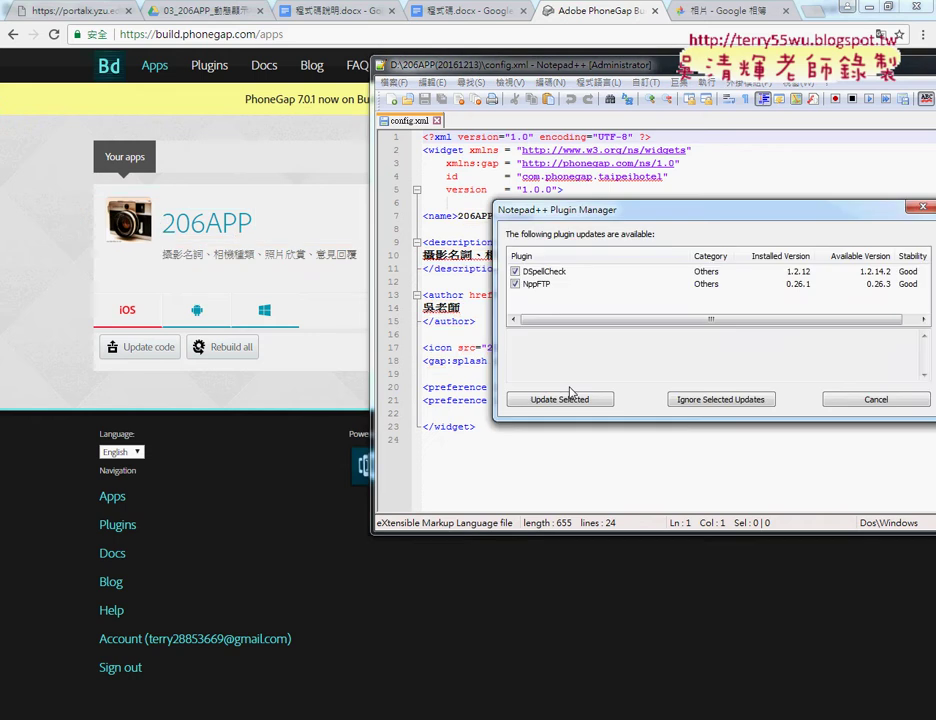
pyautogui.click(872, 401)
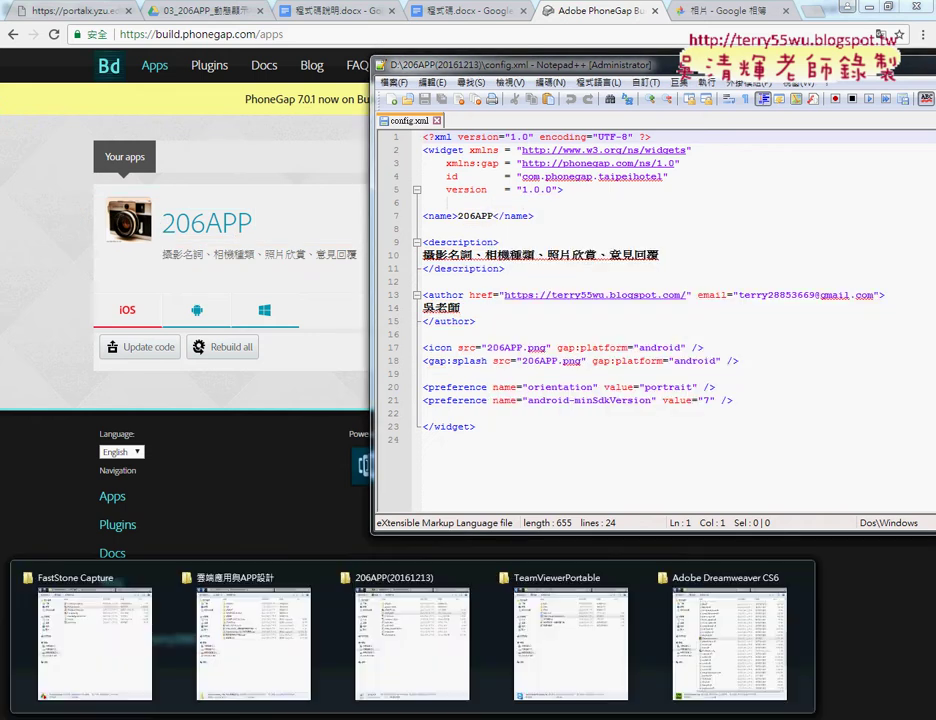
pyautogui.click(397, 644)
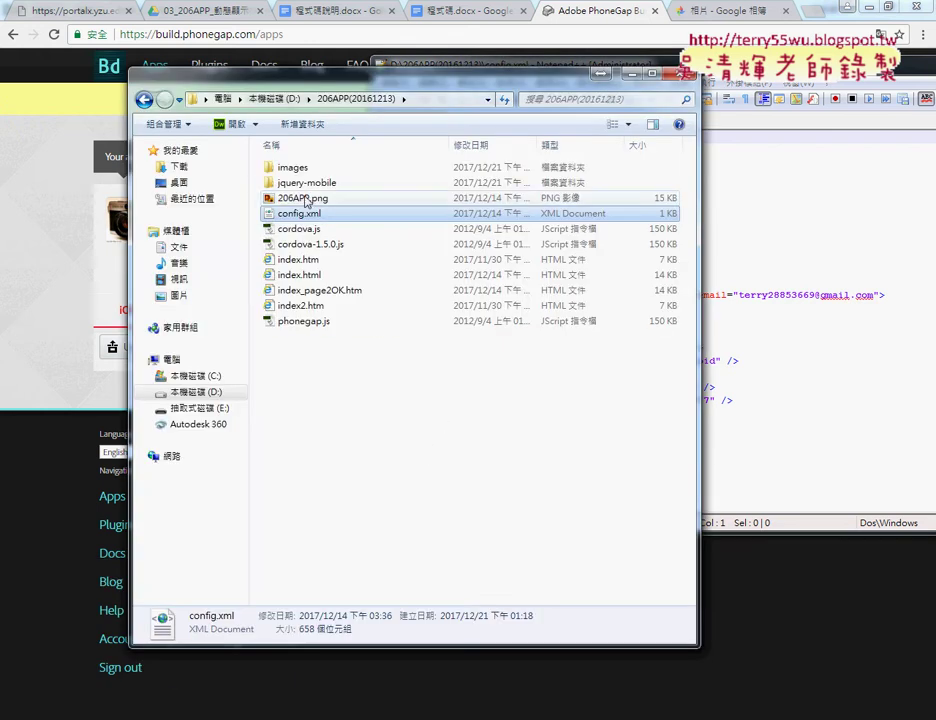
# Preview 206APP.png in Photo Viewer, close it, and reposition the folder window.
pyautogui.click(333, 199)
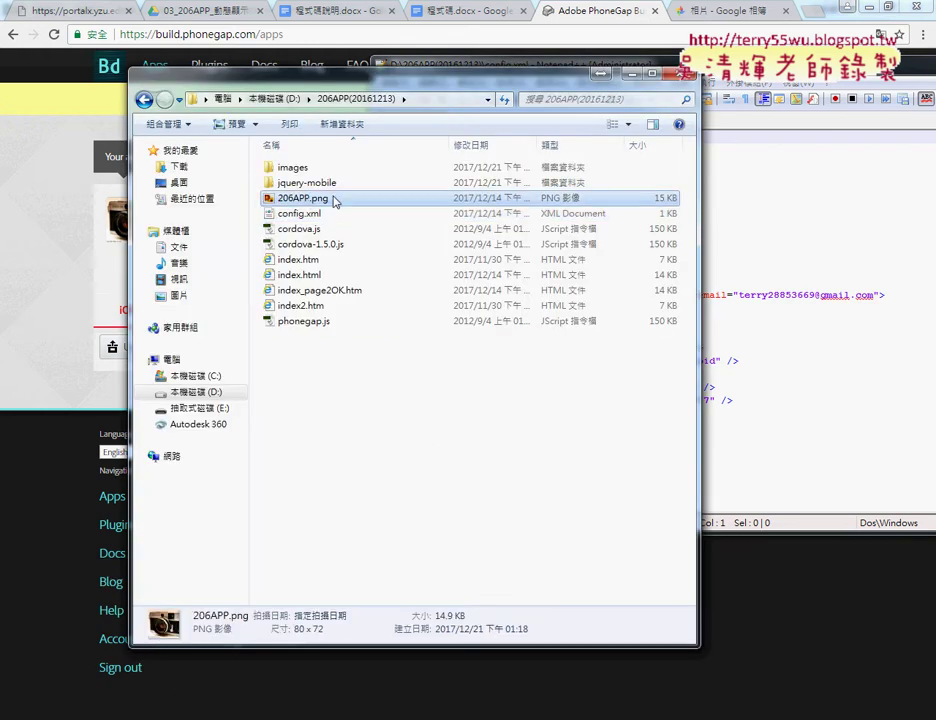
pyautogui.doubleClick(334, 199)
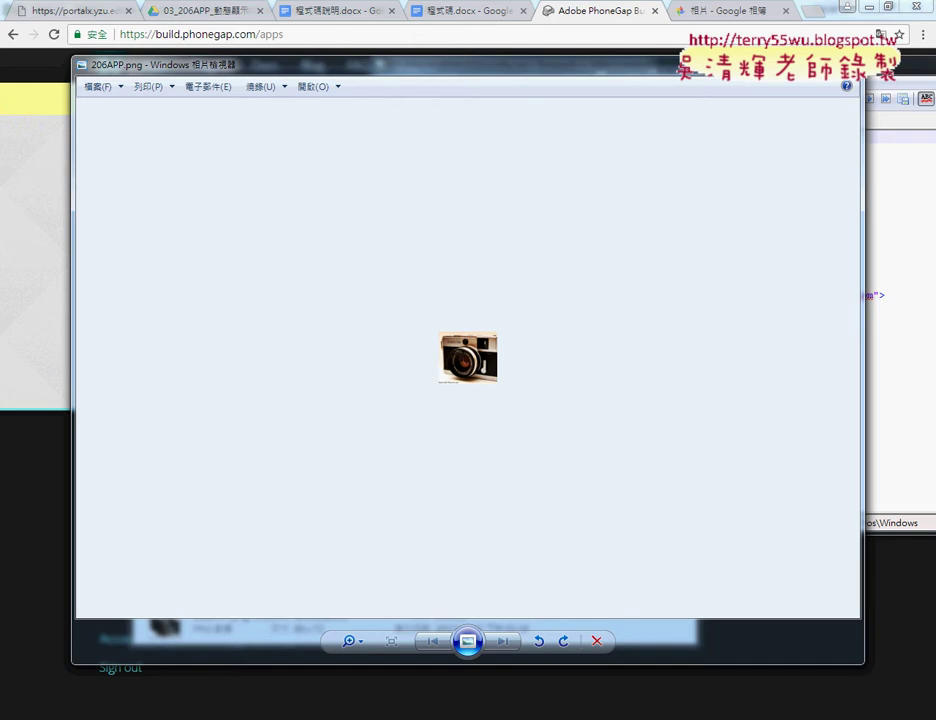
pyautogui.hotkey('alt', 'F4')
pyautogui.moveTo(414, 94); pyautogui.dragTo(481, 73)
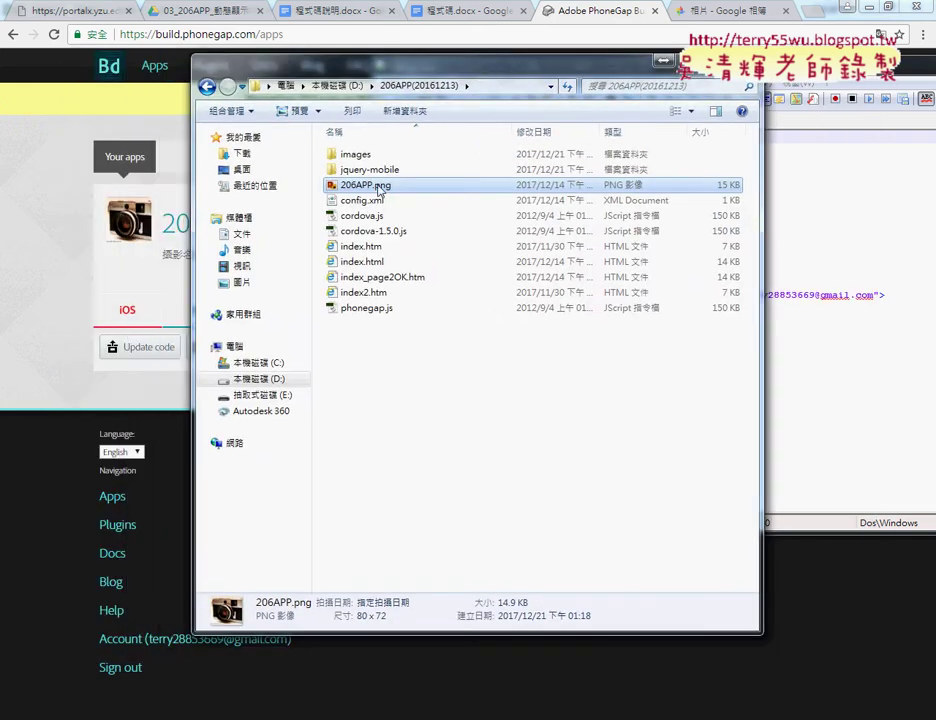
pyautogui.moveTo(403, 77); pyautogui.dragTo(395, 52)
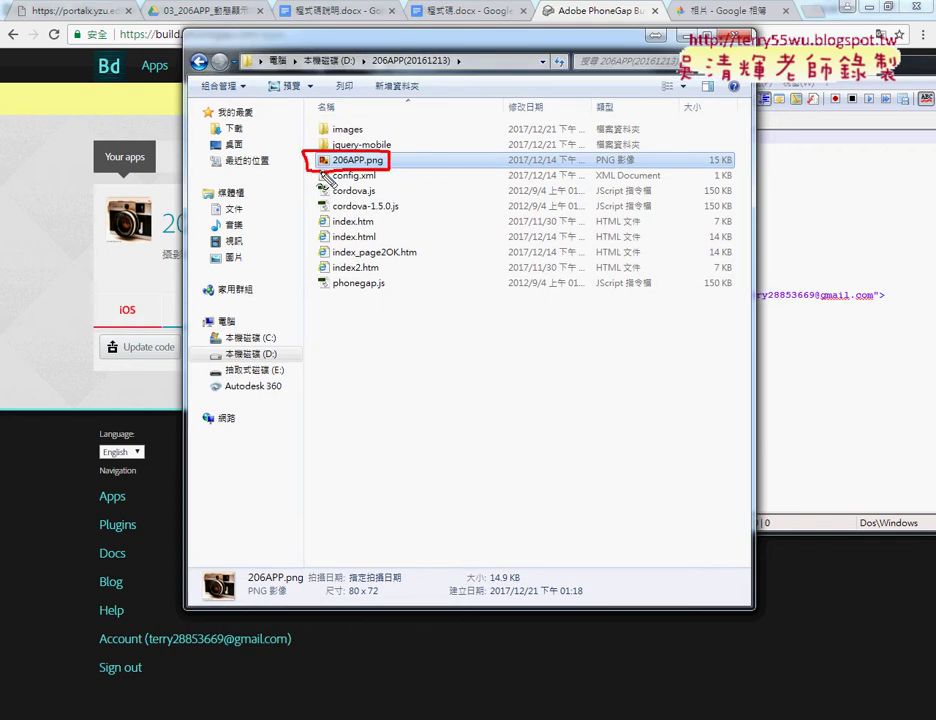
# Highlight the 80 x 72 size in the details pane and annotate the camera icon as 72 high.
pyautogui.moveTo(326, 598); pyautogui.dragTo(386, 605)
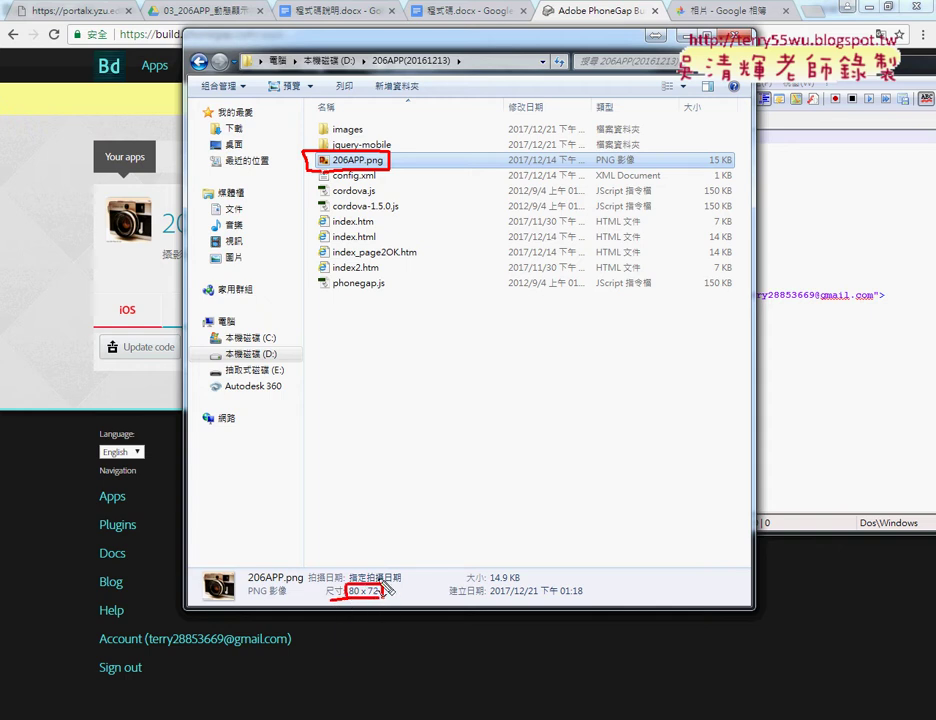
pyautogui.moveTo(112, 257); pyautogui.dragTo(128, 275)
pyautogui.moveTo(138, 260); pyautogui.dragTo(155, 276)
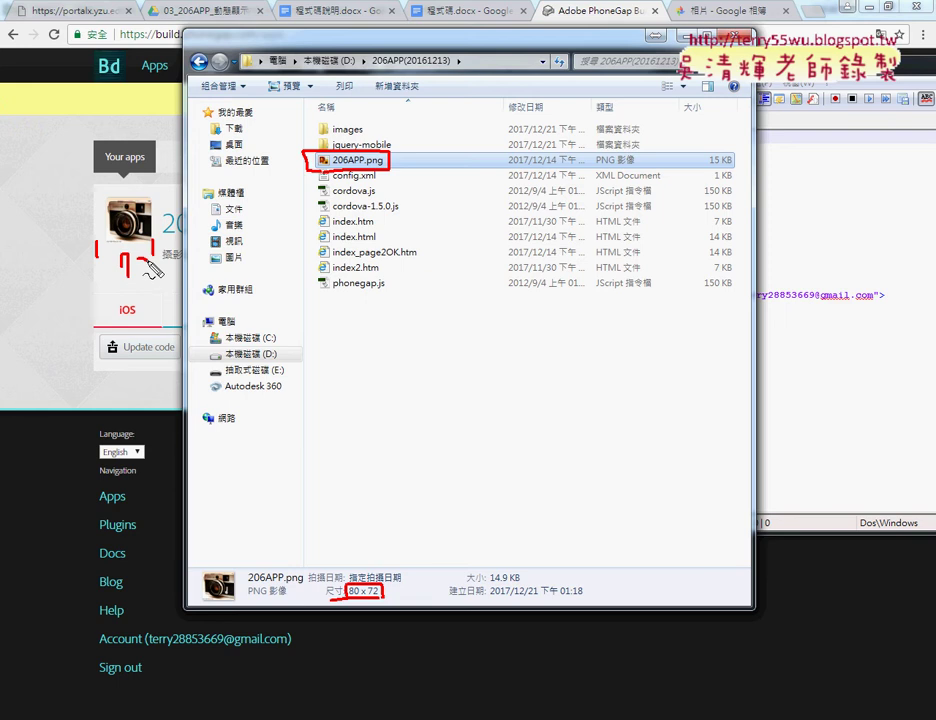
pyautogui.moveTo(100, 195); pyautogui.dragTo(97, 242)
pyautogui.moveTo(44, 200)
pyautogui.mouseDown()
pyautogui.moveTo(52, 232)
pyautogui.moveTo(78, 226)
pyautogui.mouseUp()
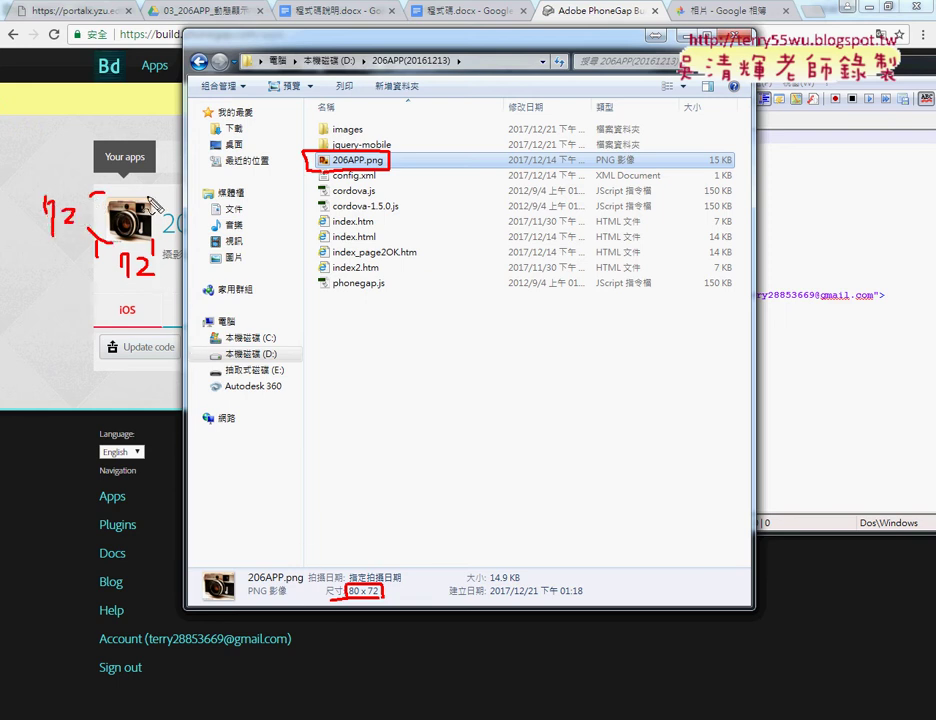
pyautogui.moveTo(143, 198); pyautogui.dragTo(152, 250)
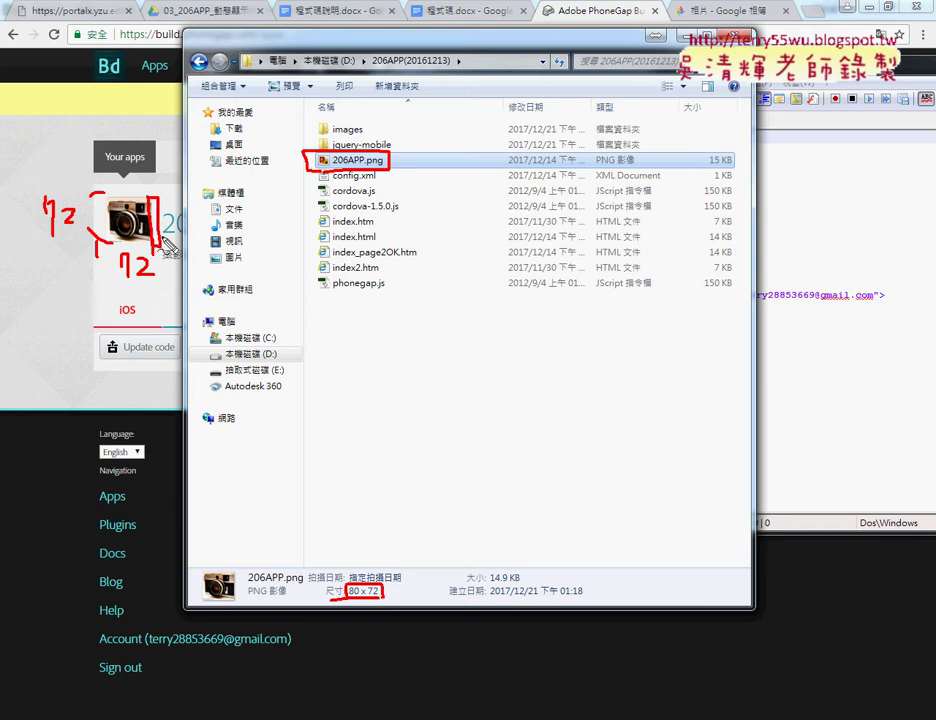
pyautogui.press('Escape')
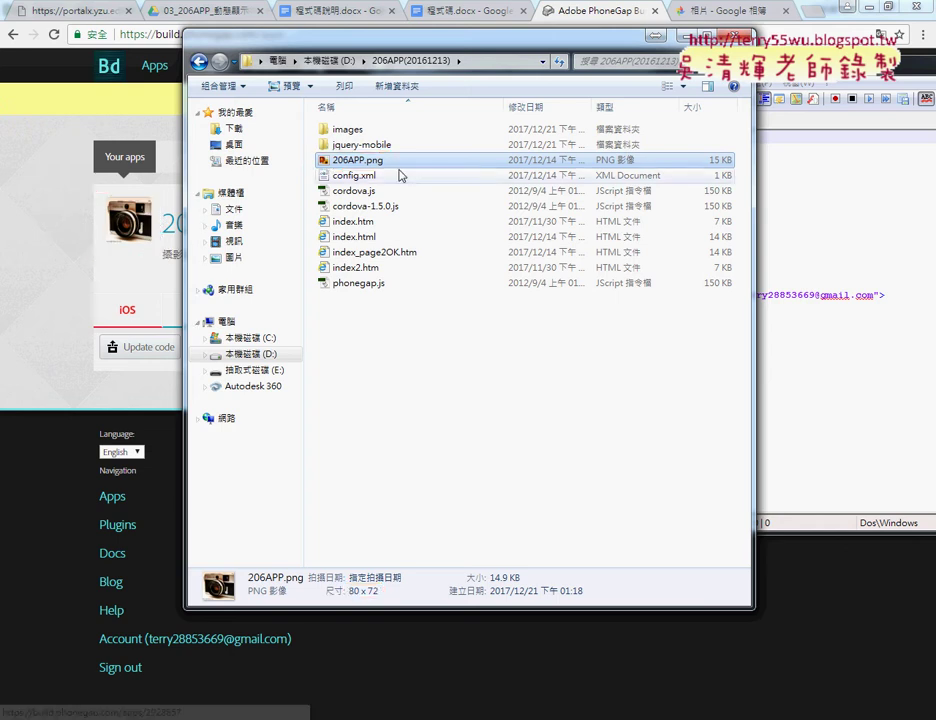
# Open the images folder, select C-pen eed.jpg, and launch Paint from Start > All Programs > Accessories.
pyautogui.doubleClick(380, 130)
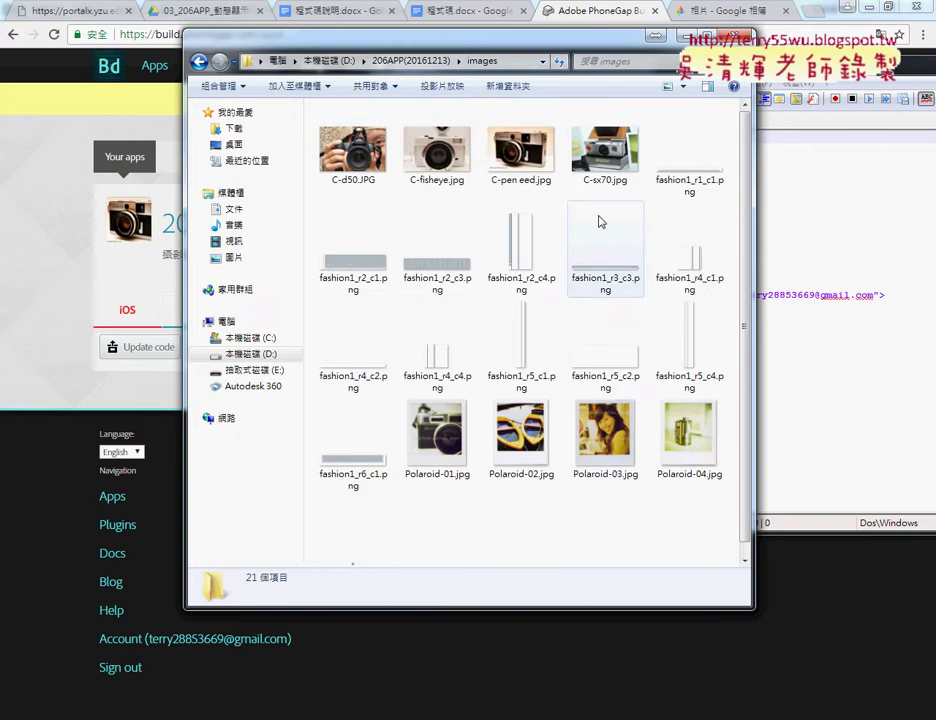
pyautogui.click(530, 170)
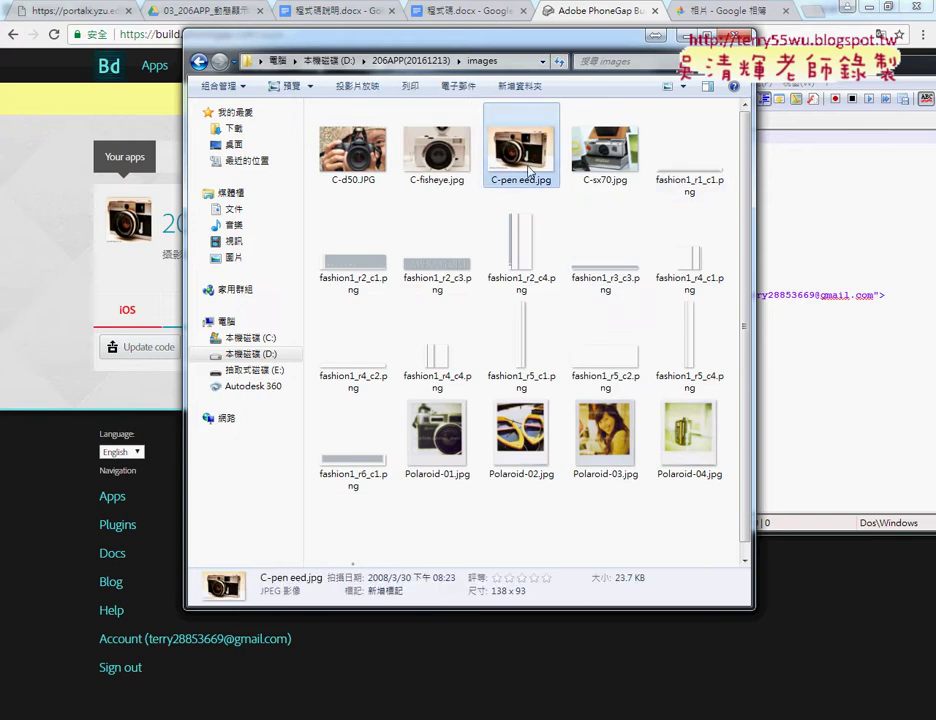
pyautogui.press('super')
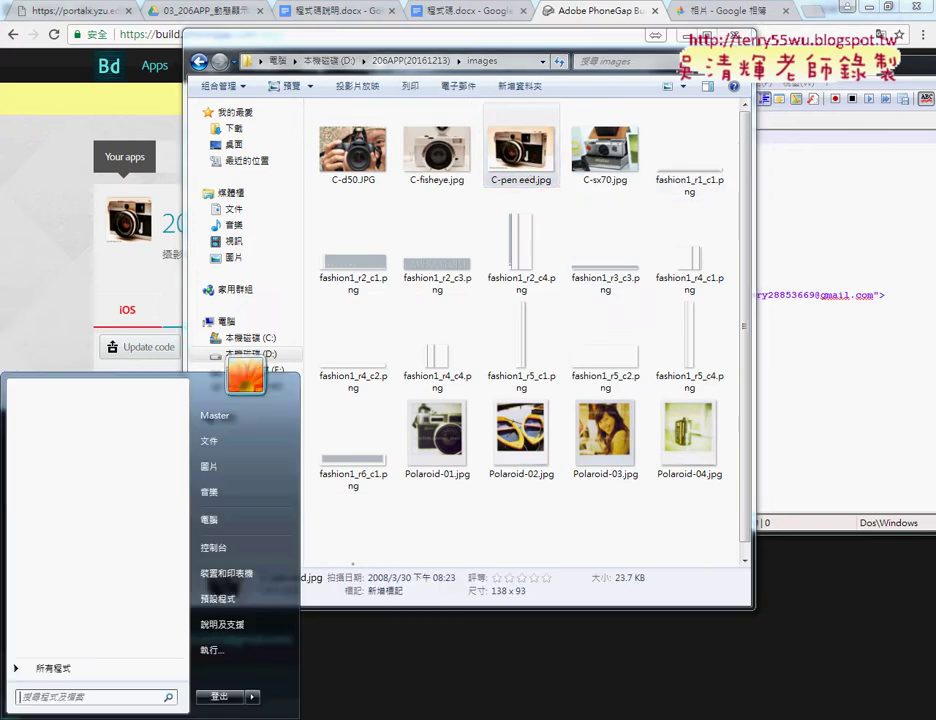
pyautogui.click(53, 668)
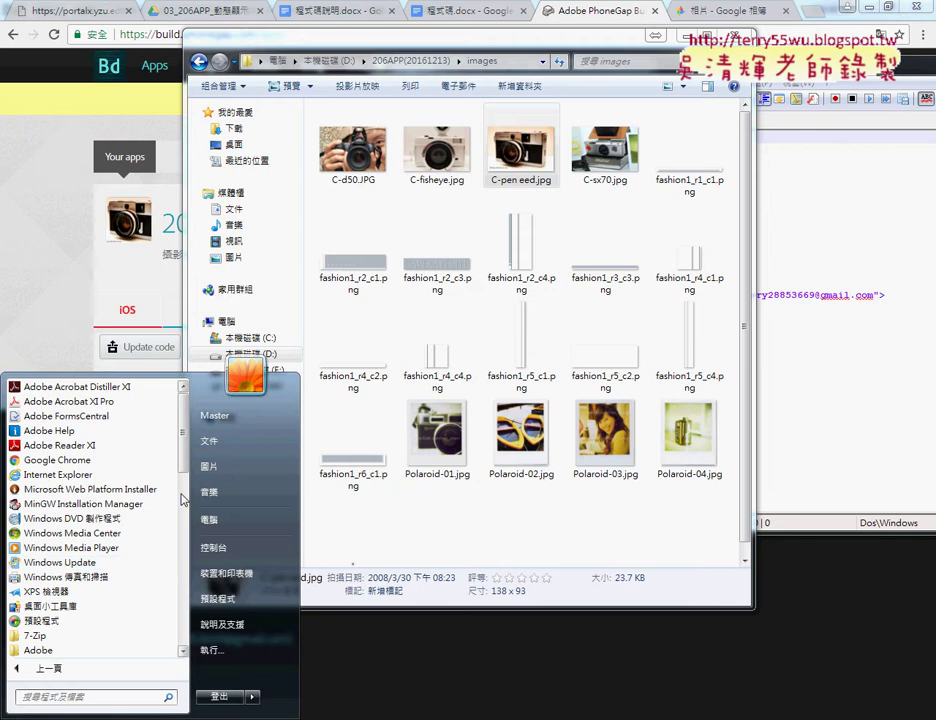
pyautogui.scroll(-2, 183, 498)
pyautogui.scroll(-3, 186, 535)
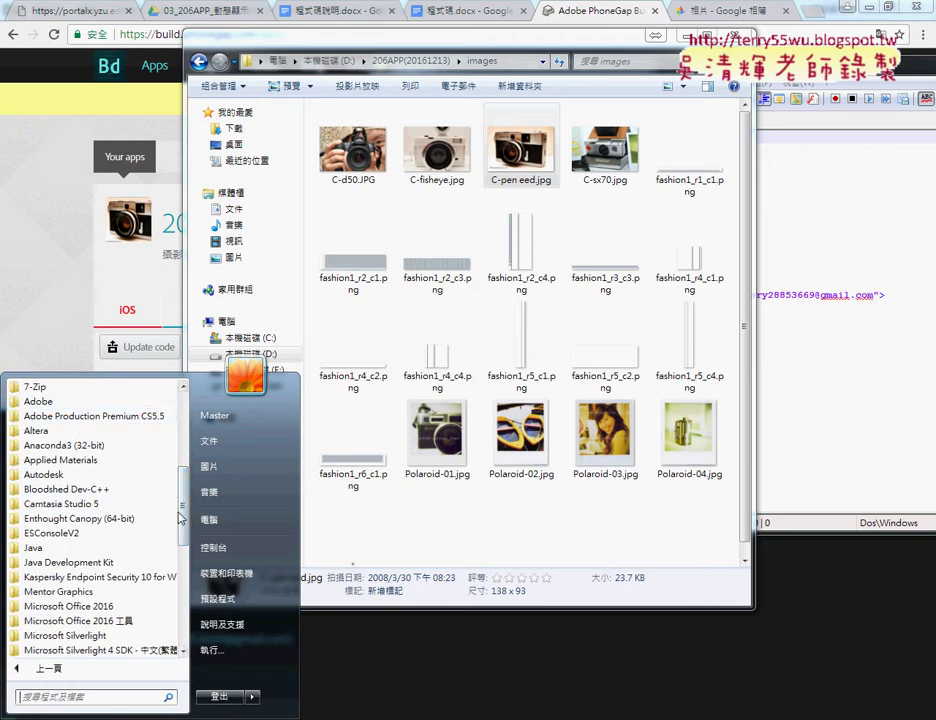
pyautogui.scroll(-1, 186, 550)
pyautogui.scroll(-2, 187, 565)
pyautogui.scroll(-2, 186, 560)
pyautogui.scroll(-2, 183, 560)
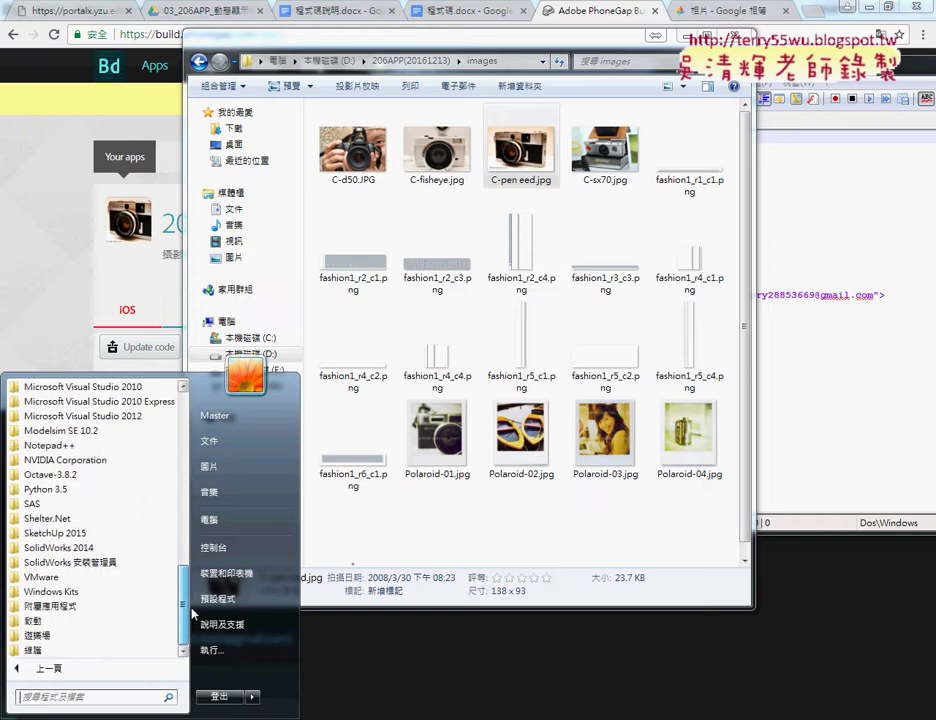
pyautogui.click(112, 607)
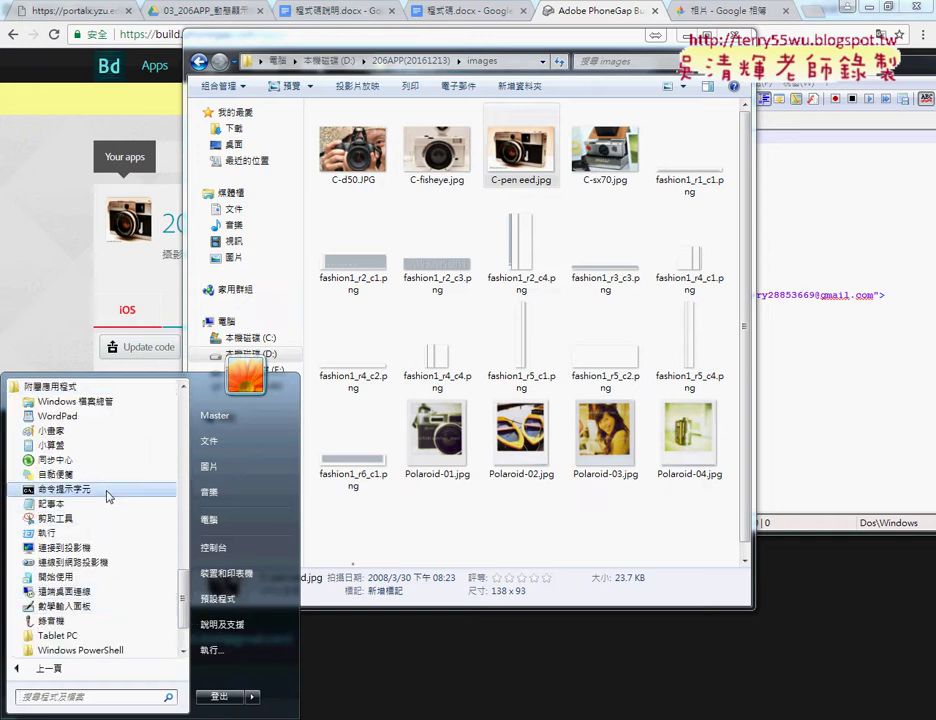
pyautogui.click(66, 432)
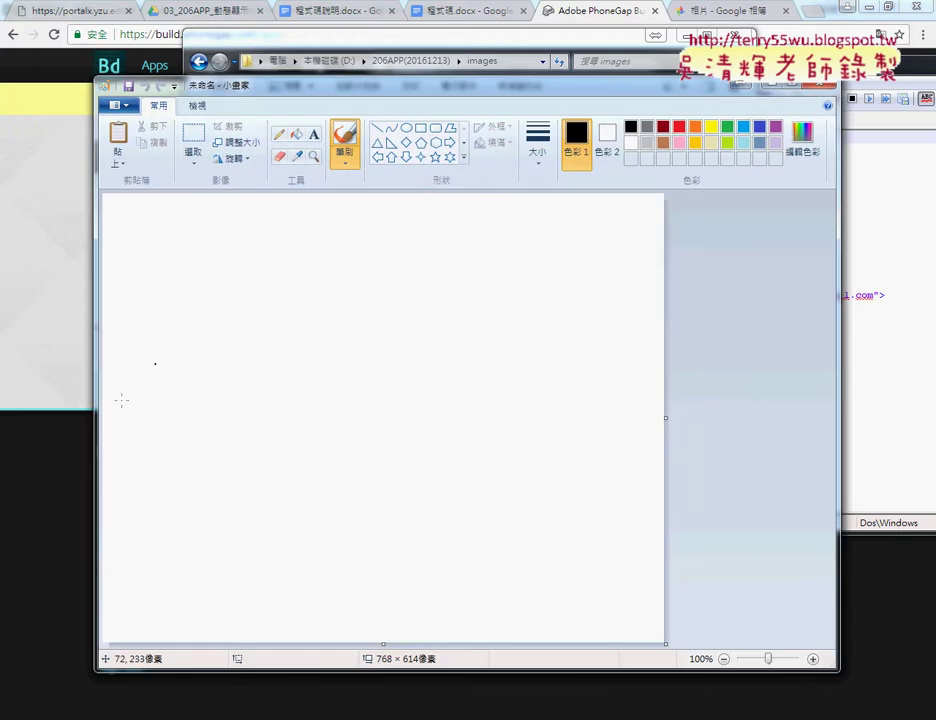
# Open C-pen eed.jpg in Paint, check its 138 x 93 pixel size unchanged, and choose Rectangular selection.
pyautogui.moveTo(388, 46); pyautogui.dragTo(637, 83)
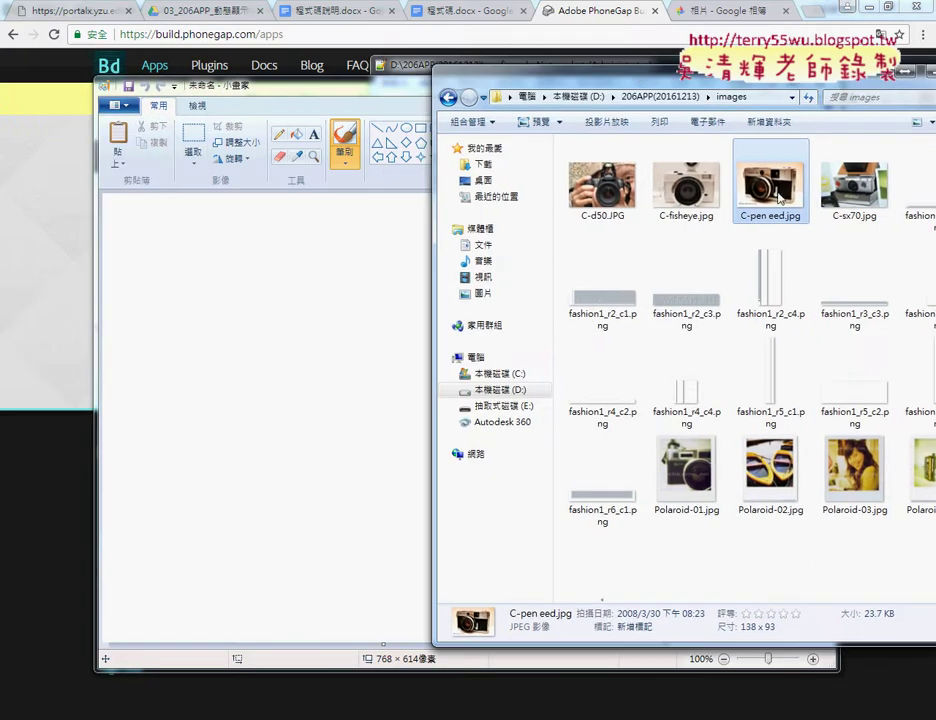
pyautogui.moveTo(779, 197); pyautogui.dragTo(292, 334)
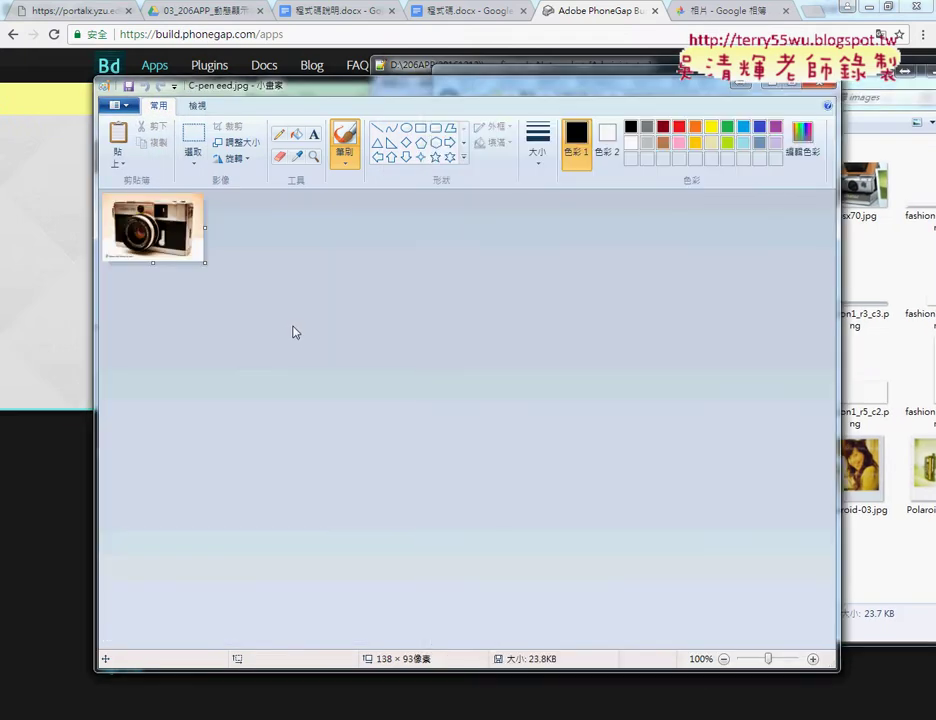
pyautogui.click(240, 142)
pyautogui.moveTo(237, 162); pyautogui.dragTo(441, 162)
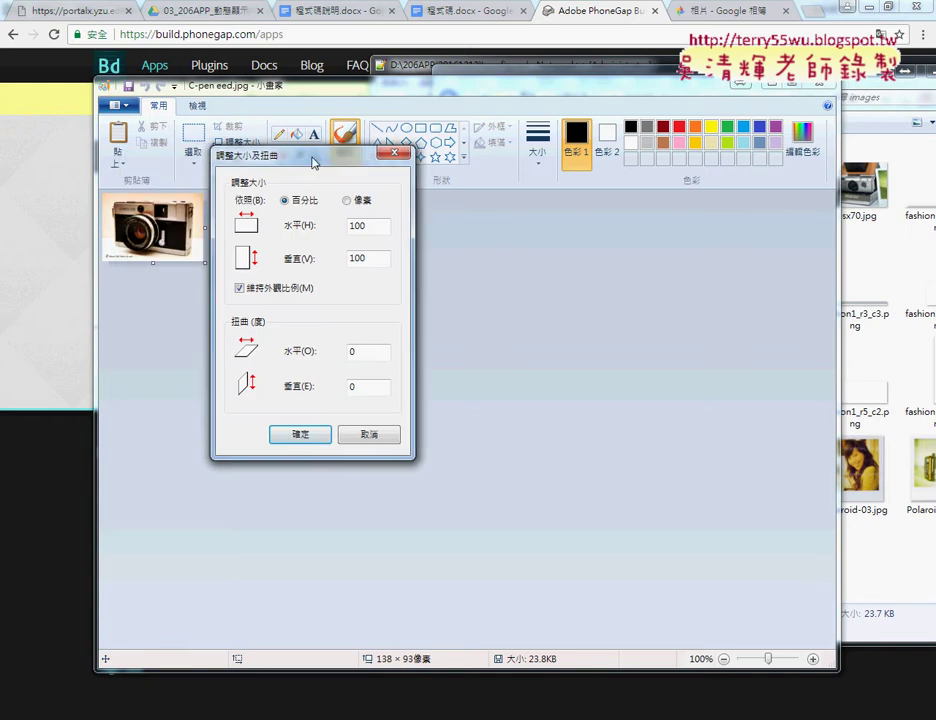
pyautogui.click(462, 200)
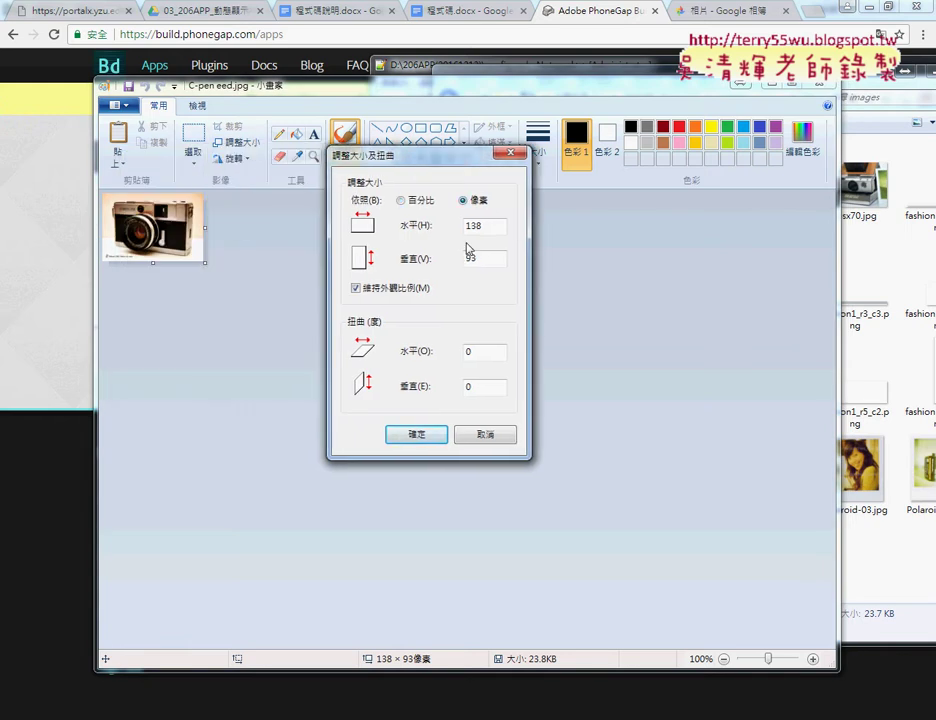
pyautogui.click(509, 153)
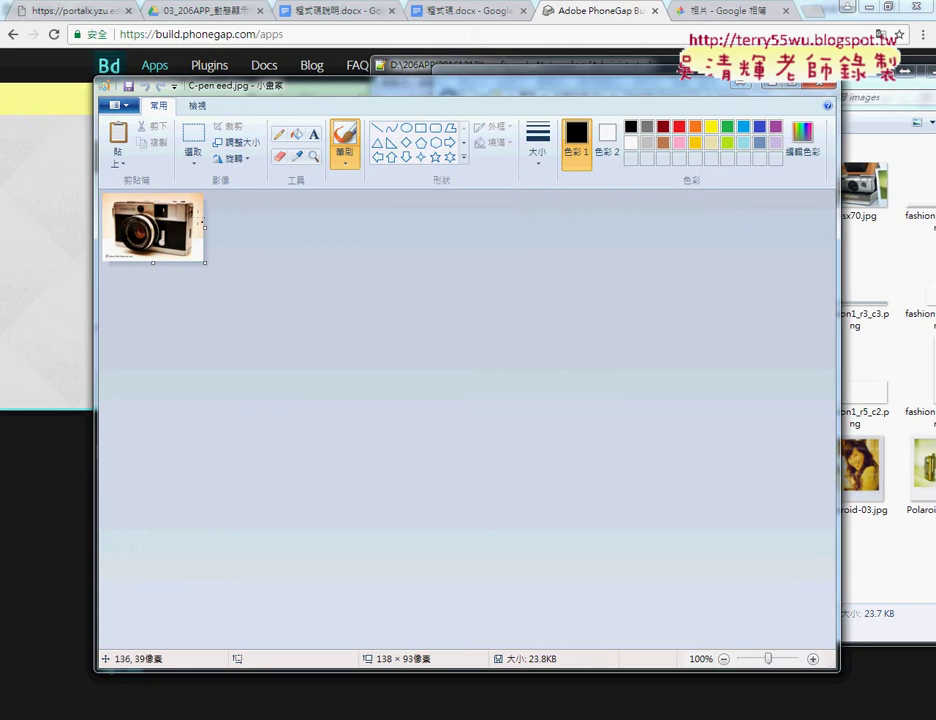
pyautogui.click(195, 158)
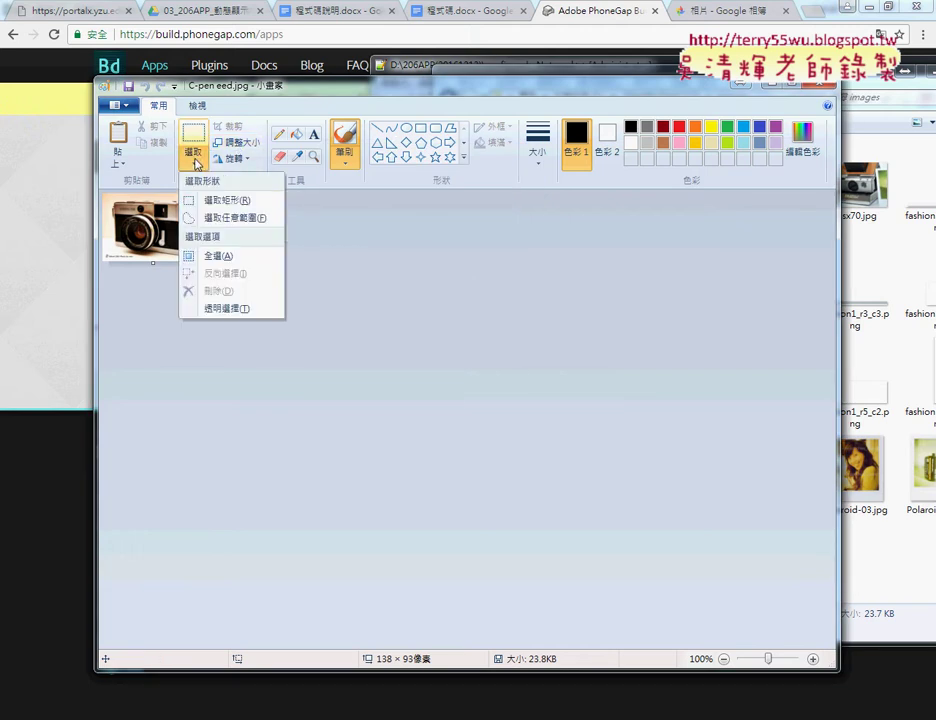
pyautogui.click(214, 201)
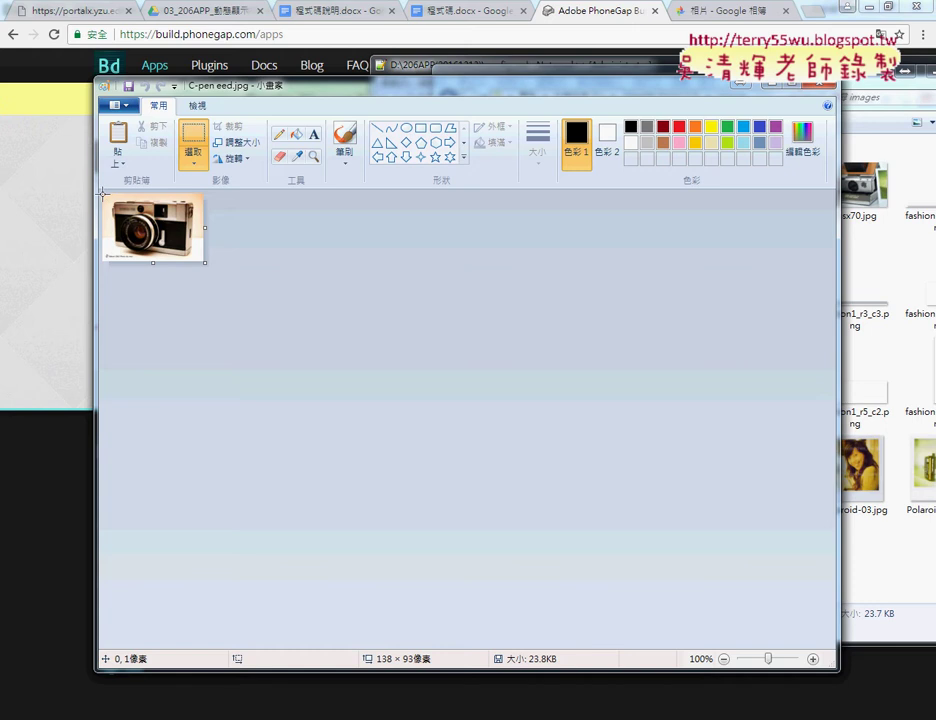
# Crop the photo to the camera area (100 x 93), then resize it to 77 x 72 pixels.
pyautogui.moveTo(112, 194); pyautogui.dragTo(184, 264)
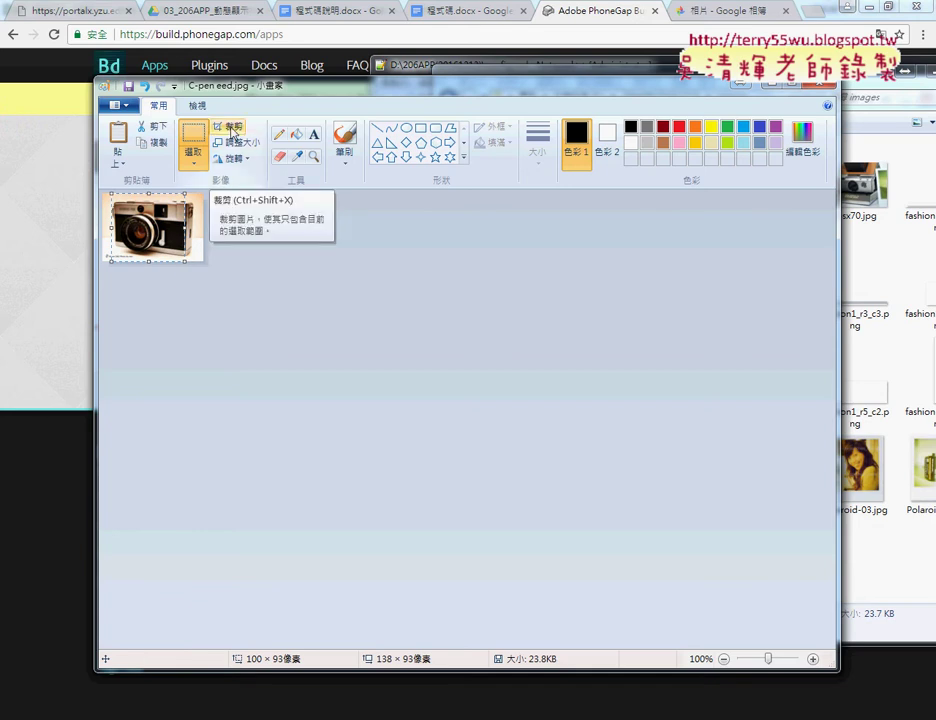
pyautogui.click(232, 130)
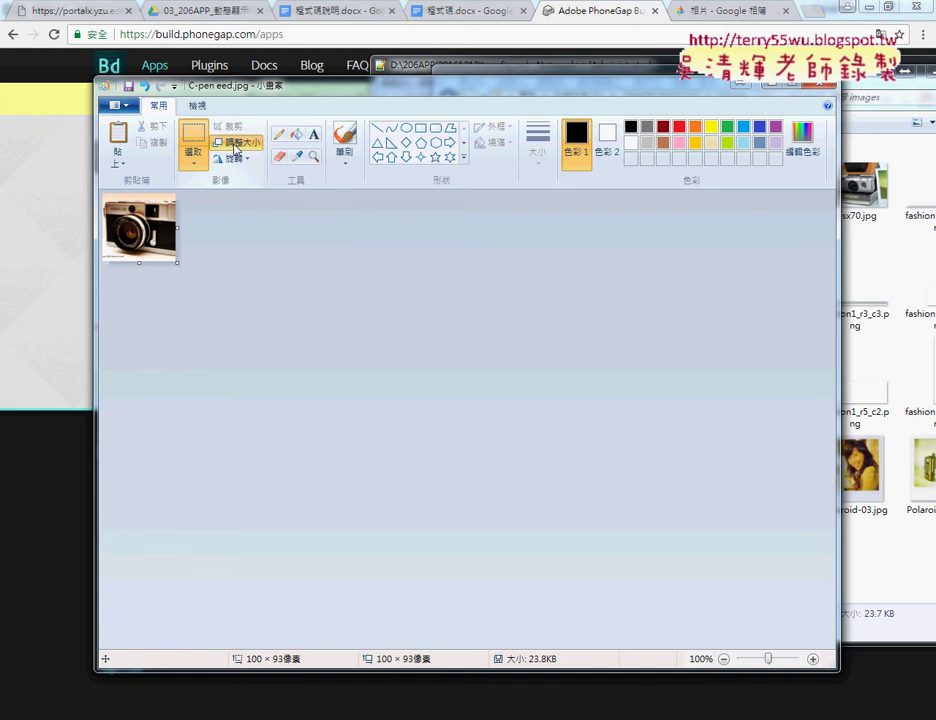
pyautogui.click(236, 148)
pyautogui.moveTo(217, 158); pyautogui.dragTo(381, 162)
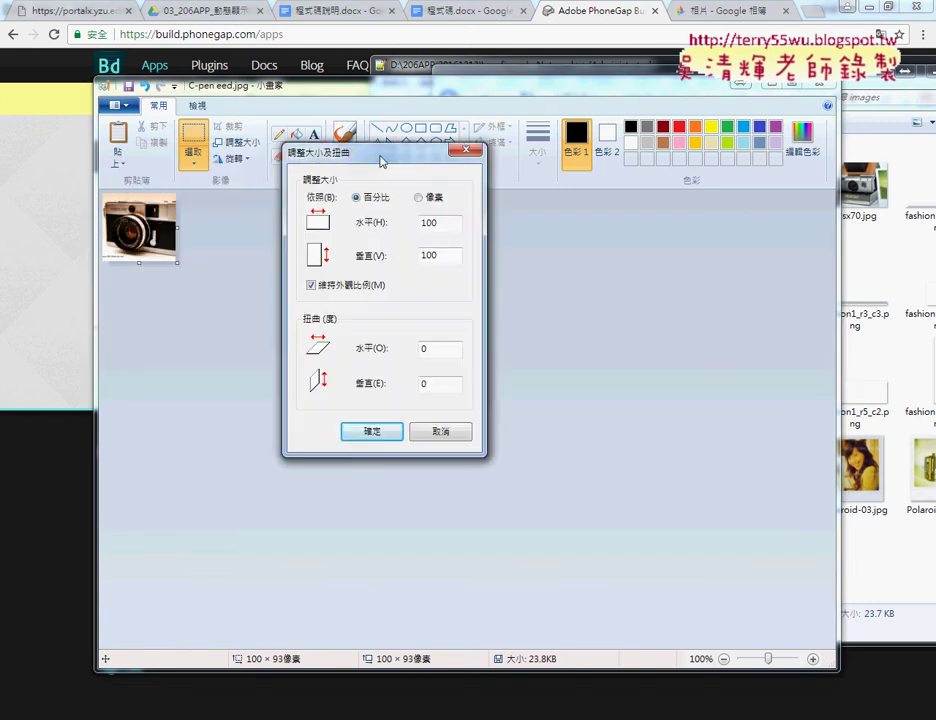
pyautogui.click(418, 199)
pyautogui.doubleClick(439, 228)
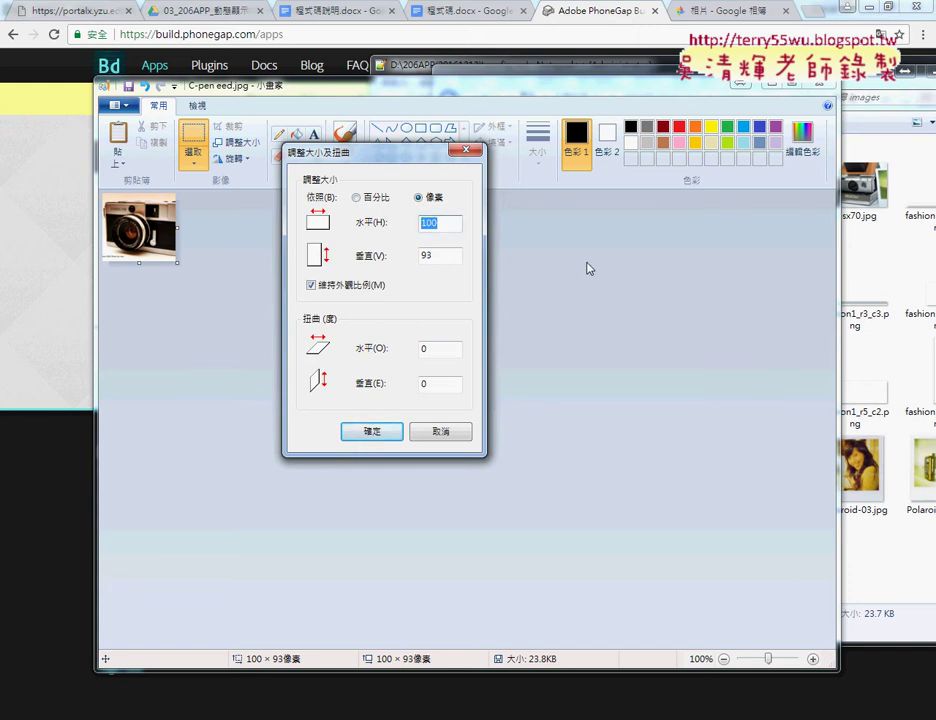
pyautogui.doubleClick(445, 255)
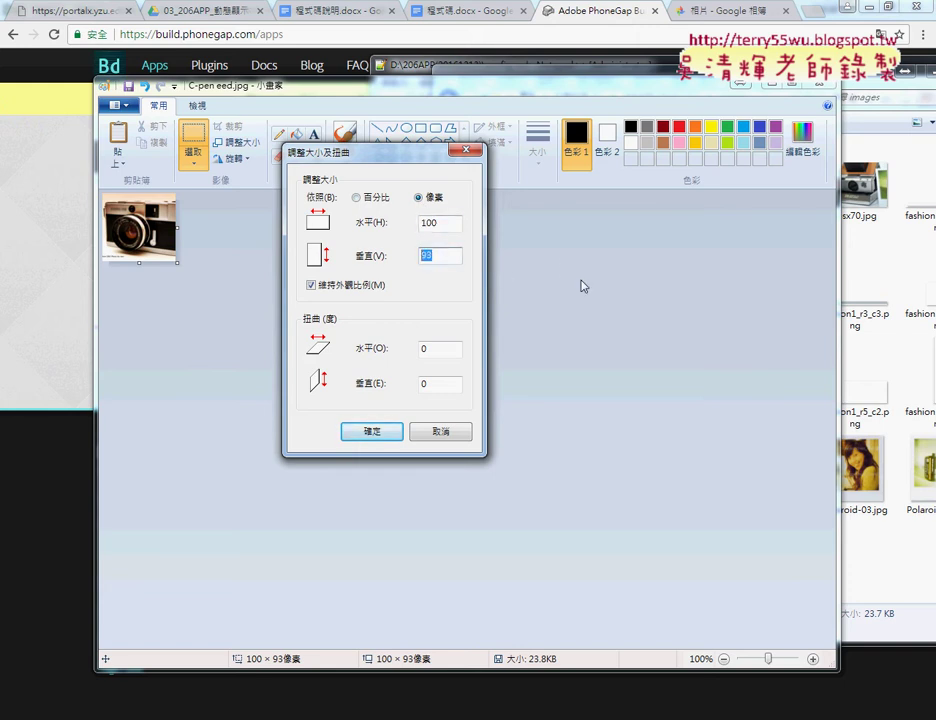
pyautogui.write('72')
pyautogui.doubleClick(445, 222)
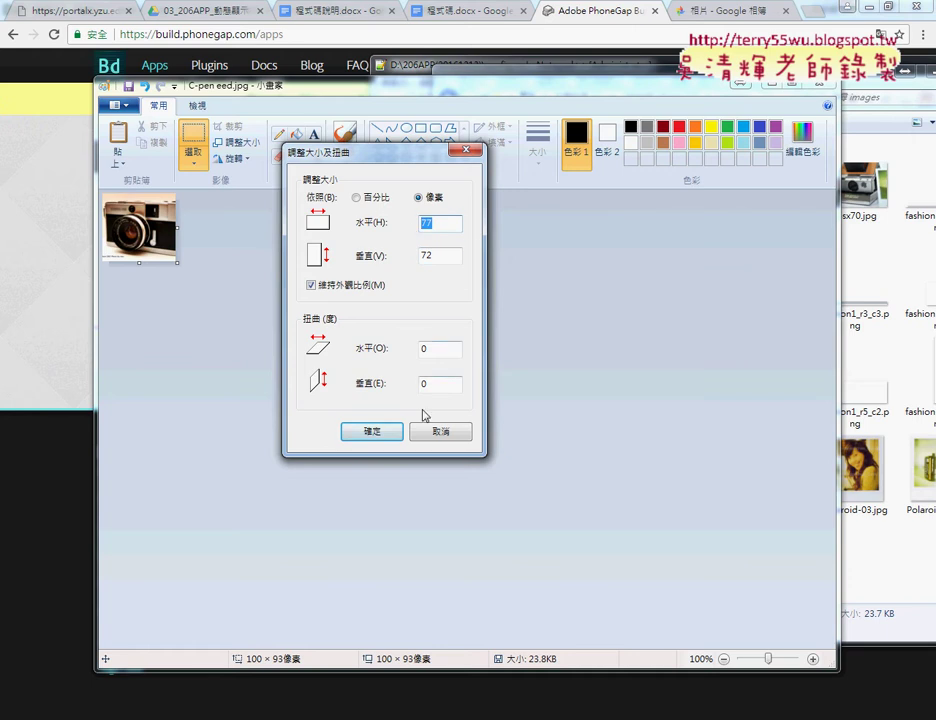
pyautogui.click(372, 431)
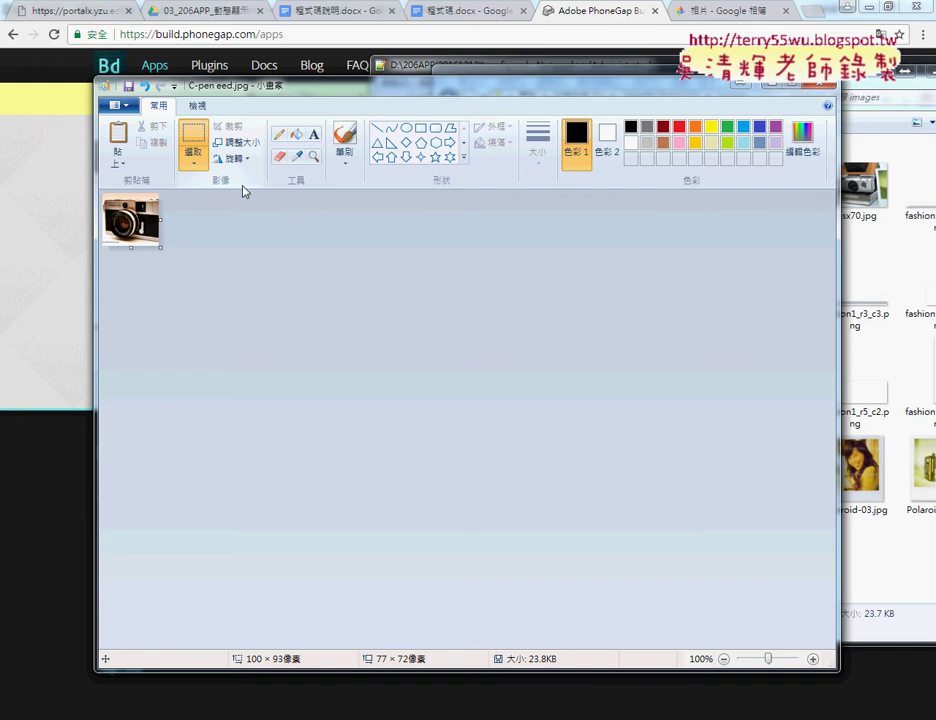
# Point out the Save as PNG picture option in the File menu with red marks.
pyautogui.click(115, 104)
pyautogui.moveTo(157, 226)
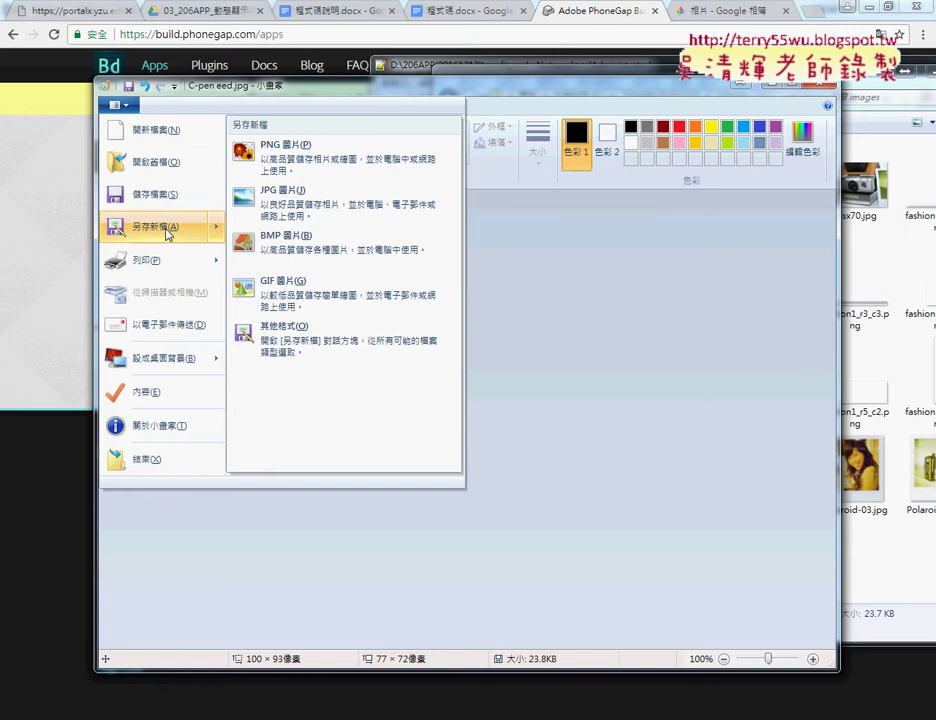
pyautogui.click(312, 162)
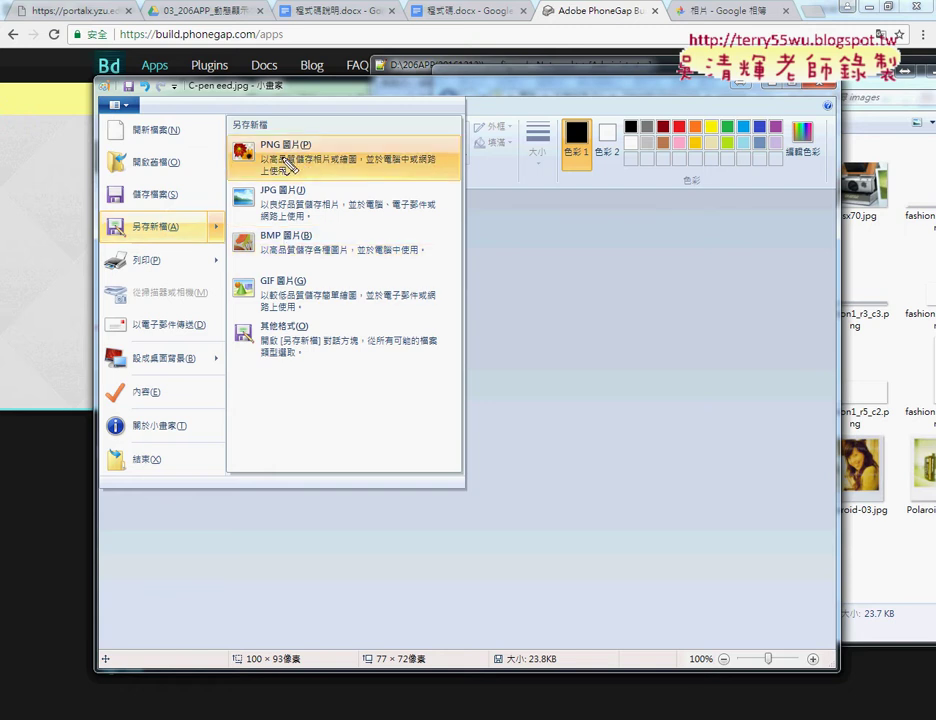
pyautogui.moveTo(316, 163); pyautogui.dragTo(326, 152)
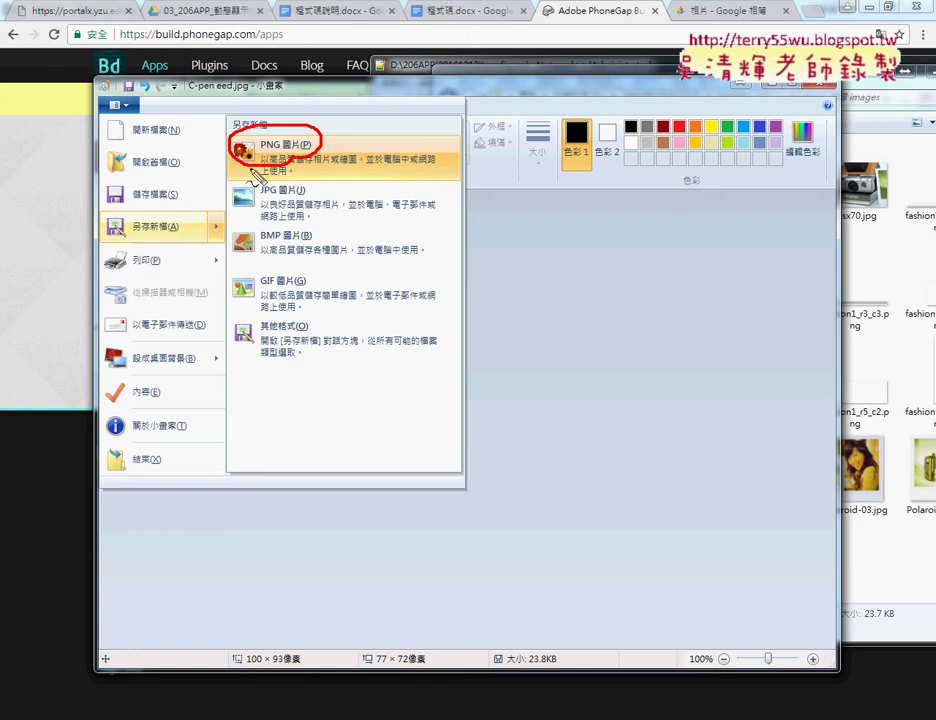
pyautogui.moveTo(126, 216)
pyautogui.mouseDown()
pyautogui.moveTo(188, 238)
pyautogui.moveTo(232, 156)
pyautogui.mouseUp()
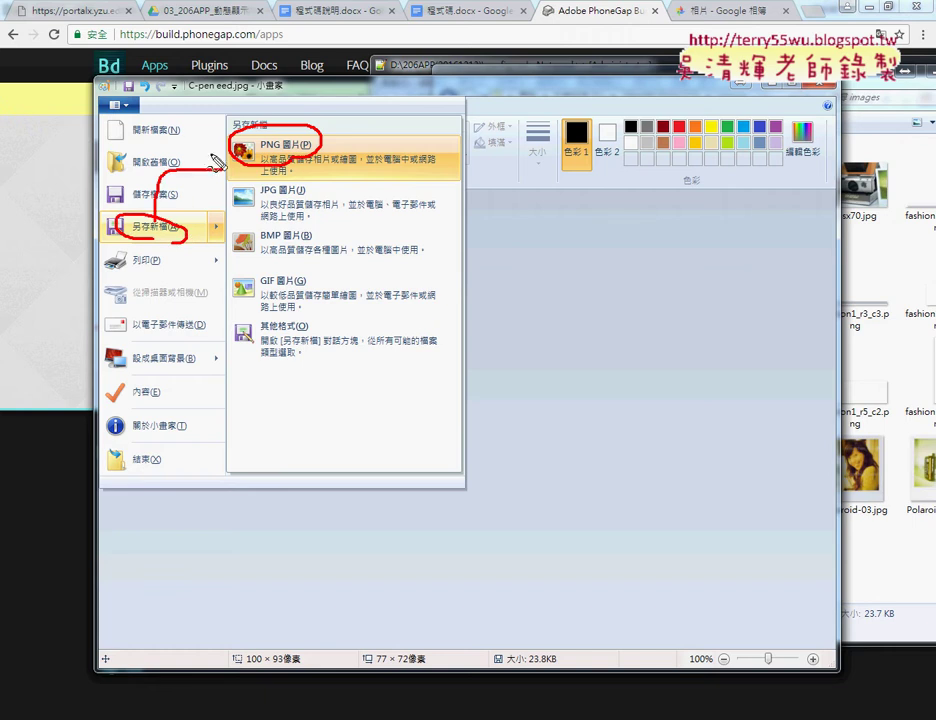
pyautogui.press('Escape')
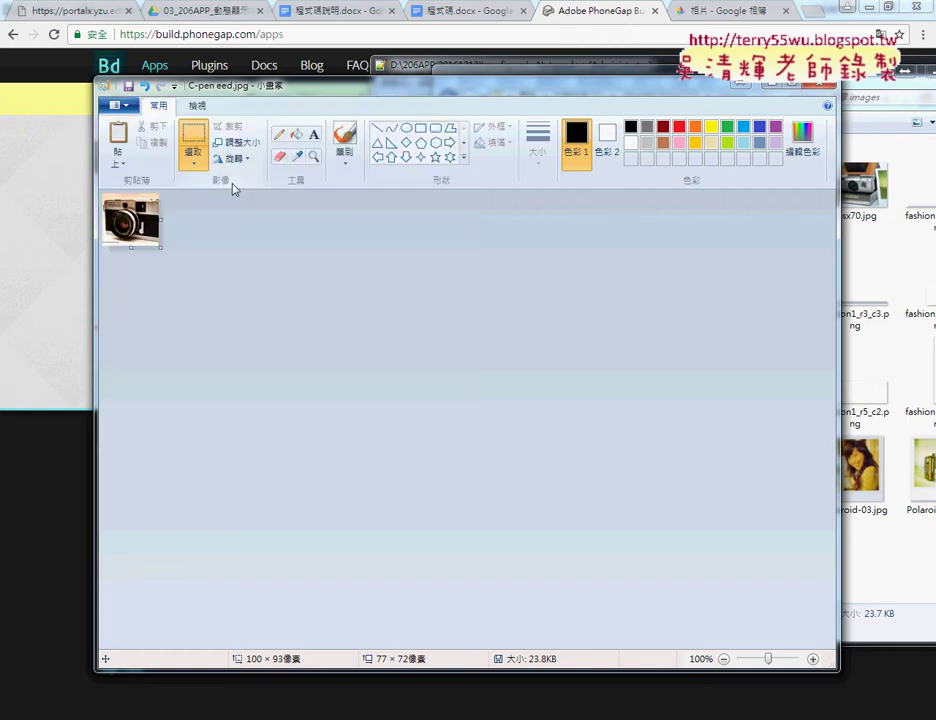
# Browse Save As to 206APP(20161213) targeting 206APP.png, cancel, and close Paint without saving.
pyautogui.click(114, 104)
pyautogui.moveTo(156, 227)
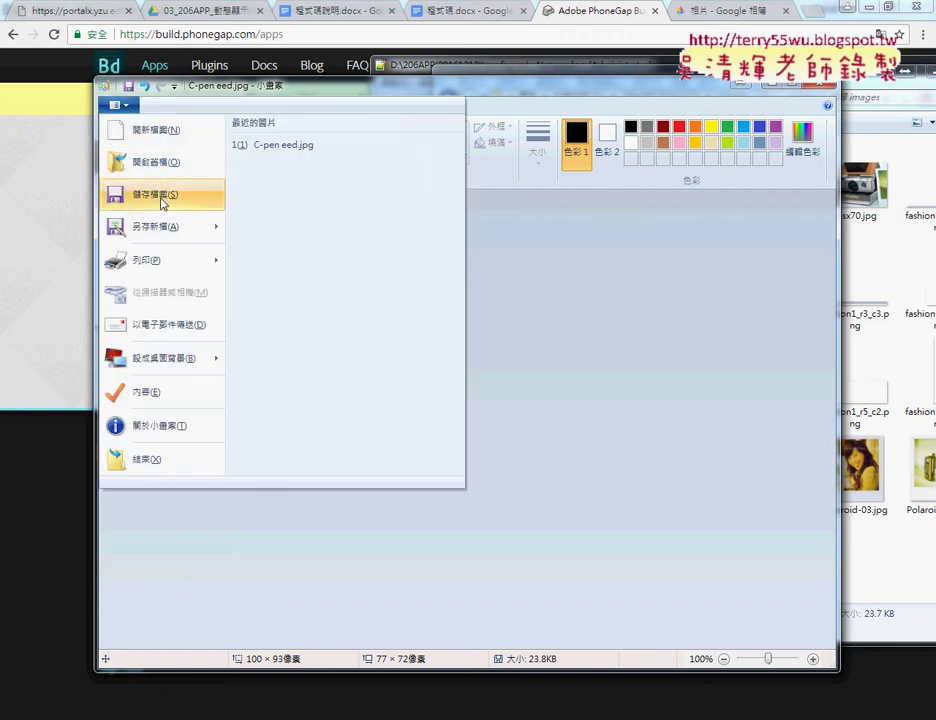
pyautogui.click(287, 150)
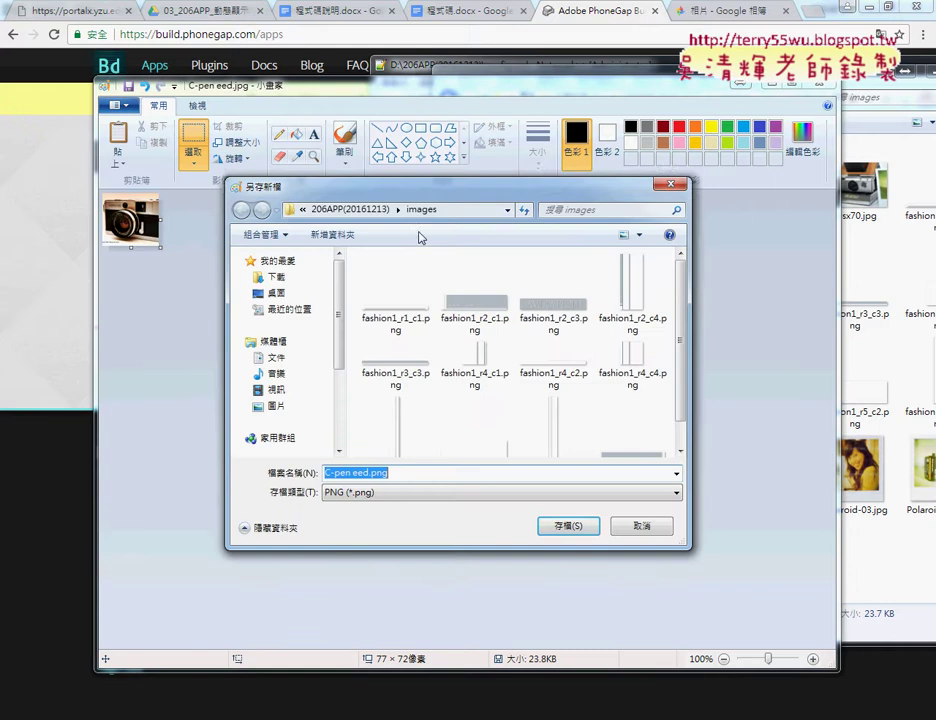
pyautogui.moveTo(429, 196); pyautogui.dragTo(458, 182)
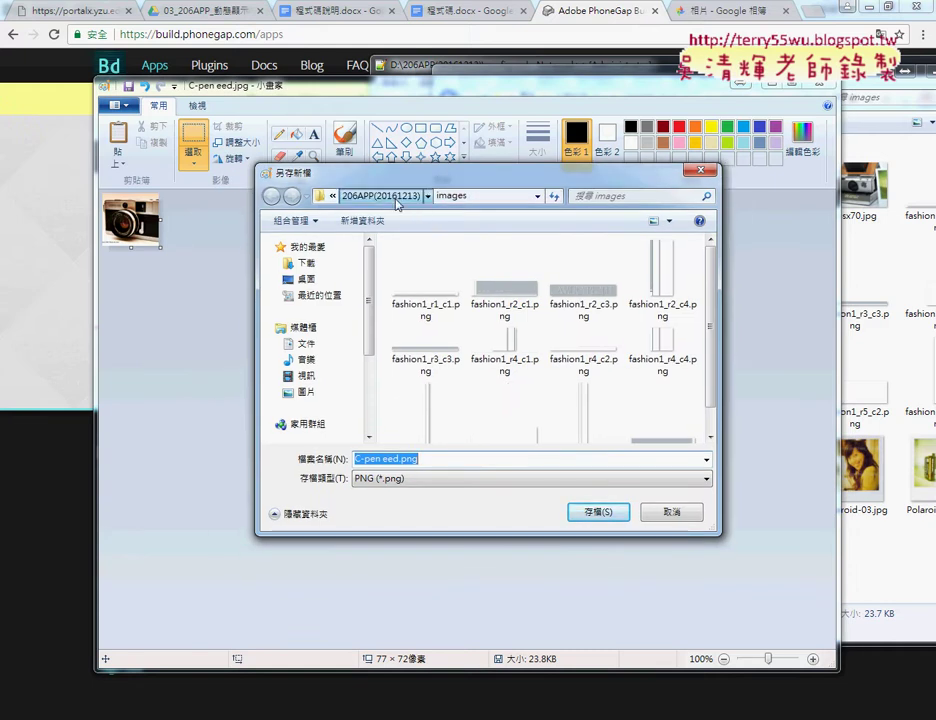
pyautogui.click(396, 198)
pyautogui.click(432, 298)
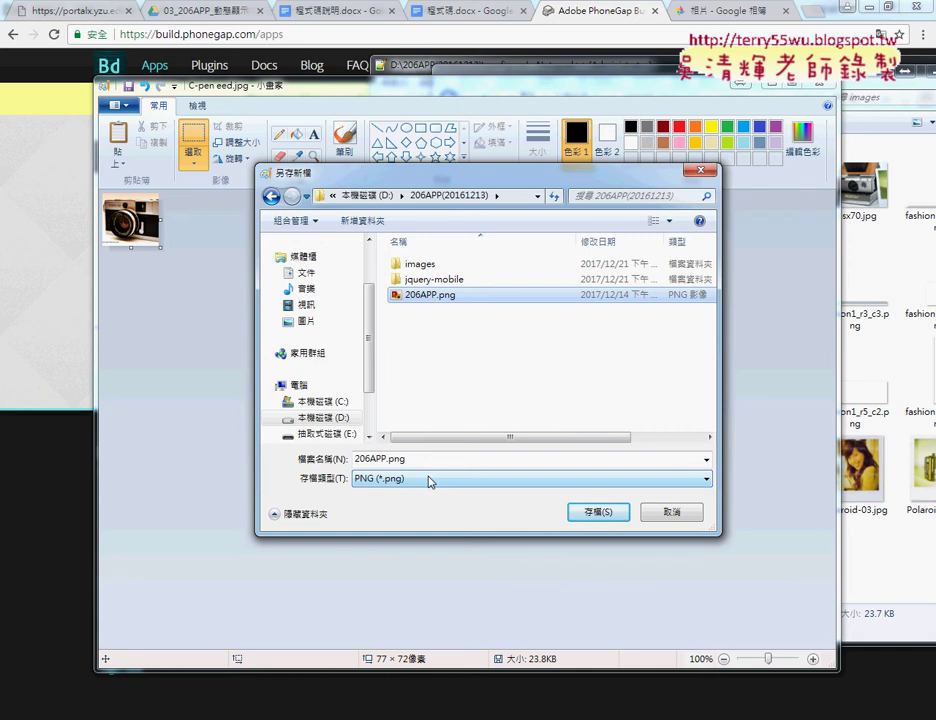
pyautogui.click(689, 516)
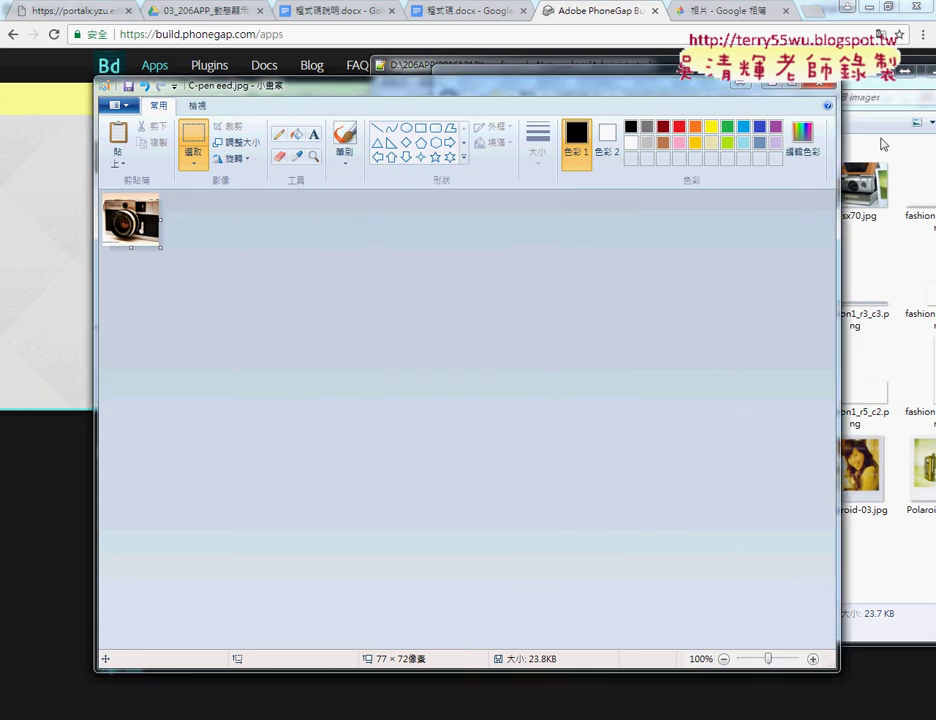
pyautogui.click(821, 83)
# Discard the photo edits, select 206APP.png in 206APP(20161213), and bring config.xml forward.
pyautogui.click(560, 392)
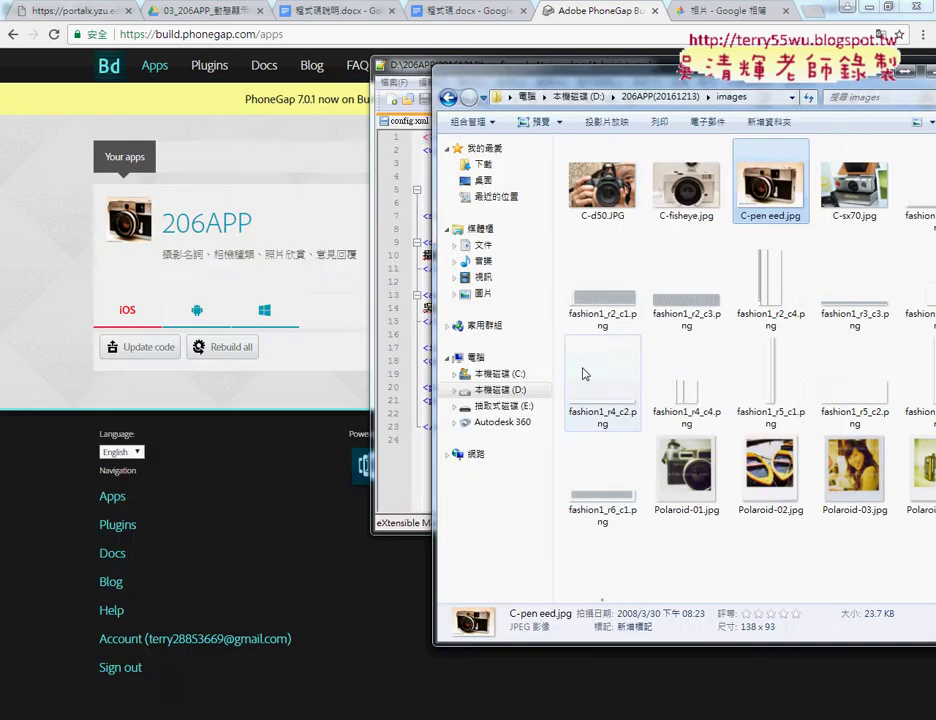
pyautogui.click(449, 98)
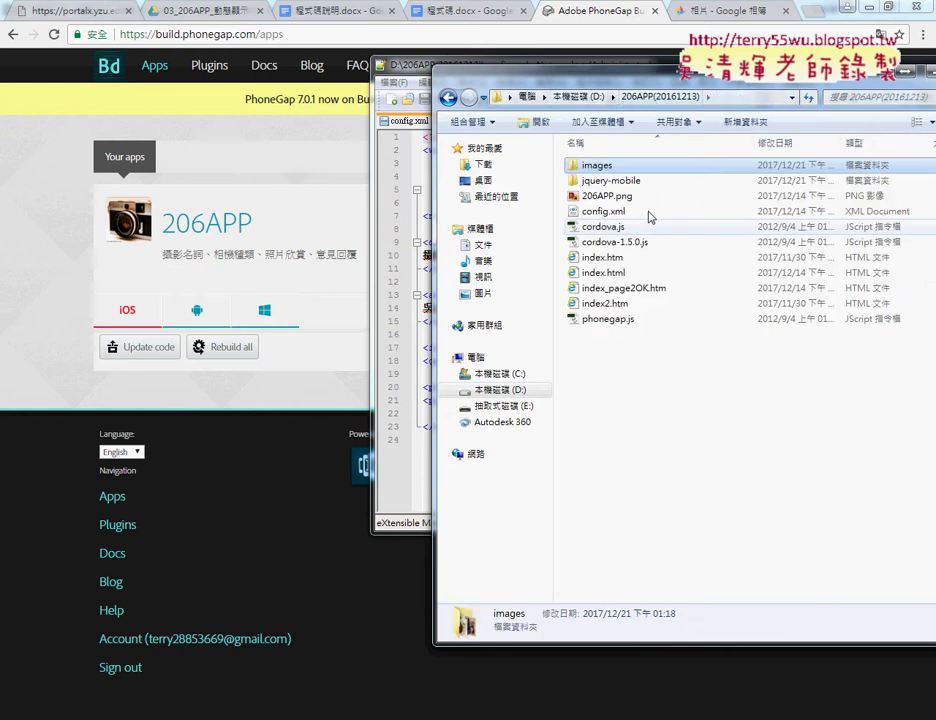
pyautogui.click(601, 197)
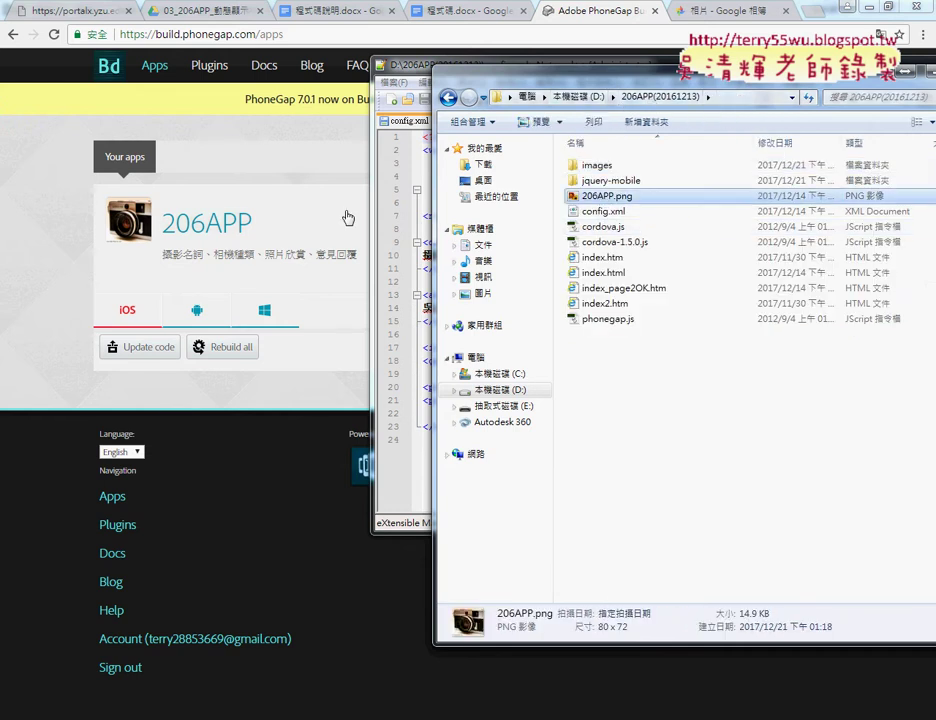
pyautogui.moveTo(416, 64)
pyautogui.mouseDown()
pyautogui.moveTo(376, 58)
pyautogui.moveTo(253, 247)
pyautogui.mouseUp()
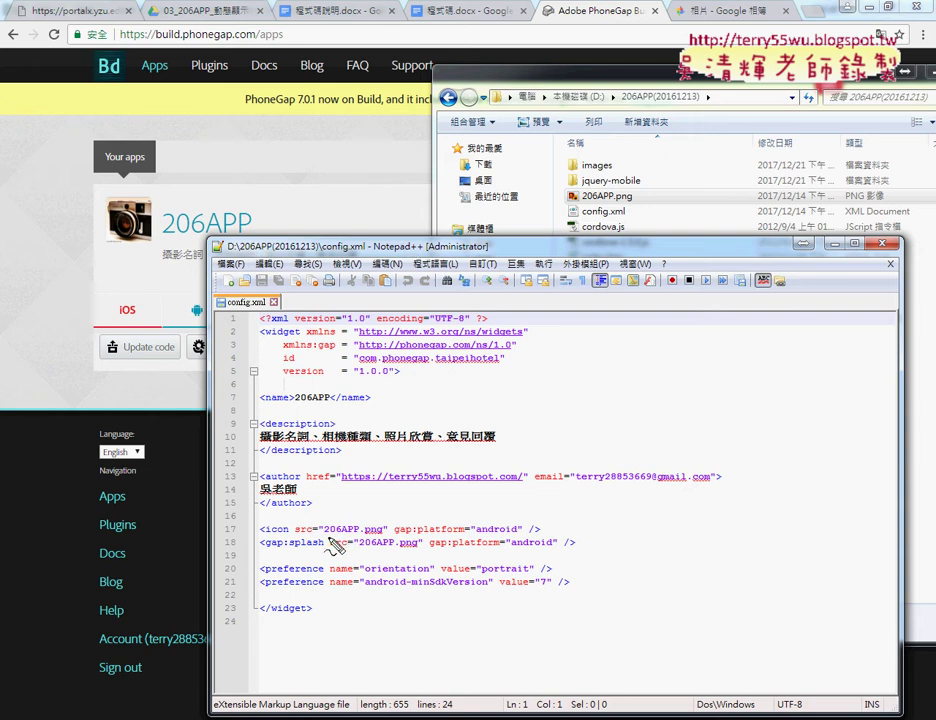
# Underline 206APP.png in the icon line and folder, linking them with a red arrow.
pyautogui.moveTo(323, 536); pyautogui.dragTo(383, 535)
pyautogui.moveTo(580, 201); pyautogui.dragTo(632, 200)
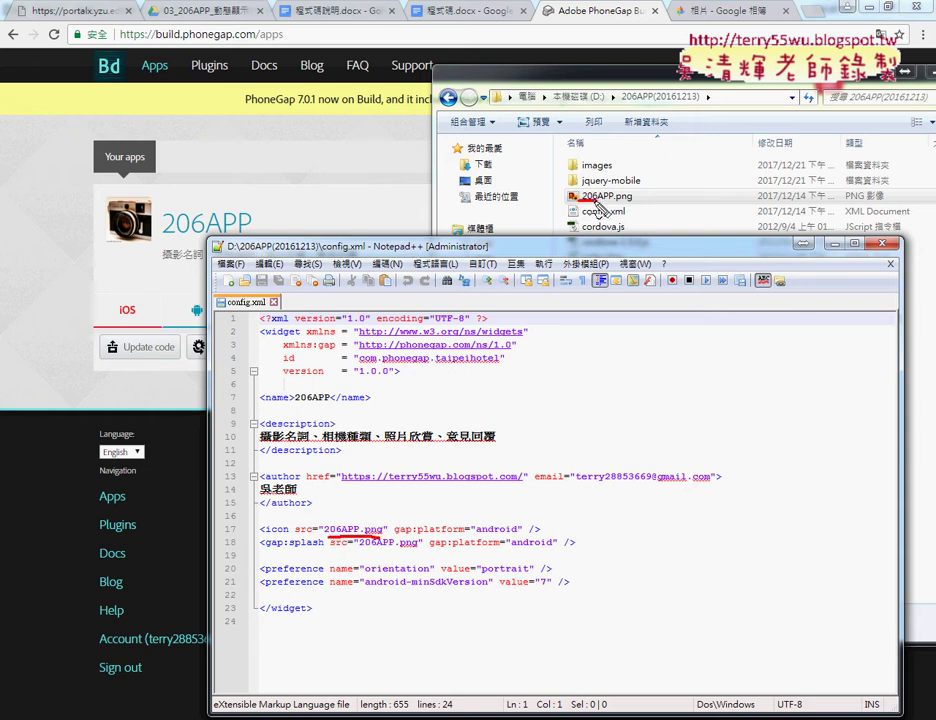
pyautogui.moveTo(355, 538)
pyautogui.mouseDown()
pyautogui.moveTo(390, 230)
pyautogui.moveTo(530, 185)
pyautogui.moveTo(563, 187)
pyautogui.mouseUp()
pyautogui.moveTo(535, 208); pyautogui.dragTo(563, 188)
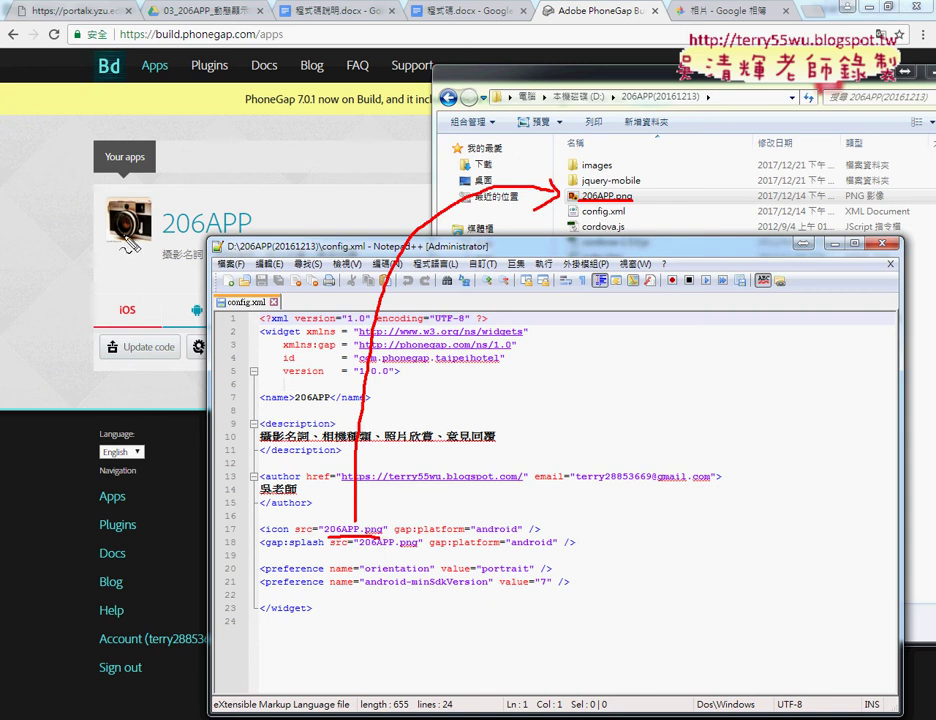
# Re-mark the 206APP.png name, clear the annotations, and shift the editor down-right.
pyautogui.moveTo(584, 207)
pyautogui.mouseDown()
pyautogui.moveTo(637, 205)
pyautogui.moveTo(600, 203)
pyautogui.mouseUp()
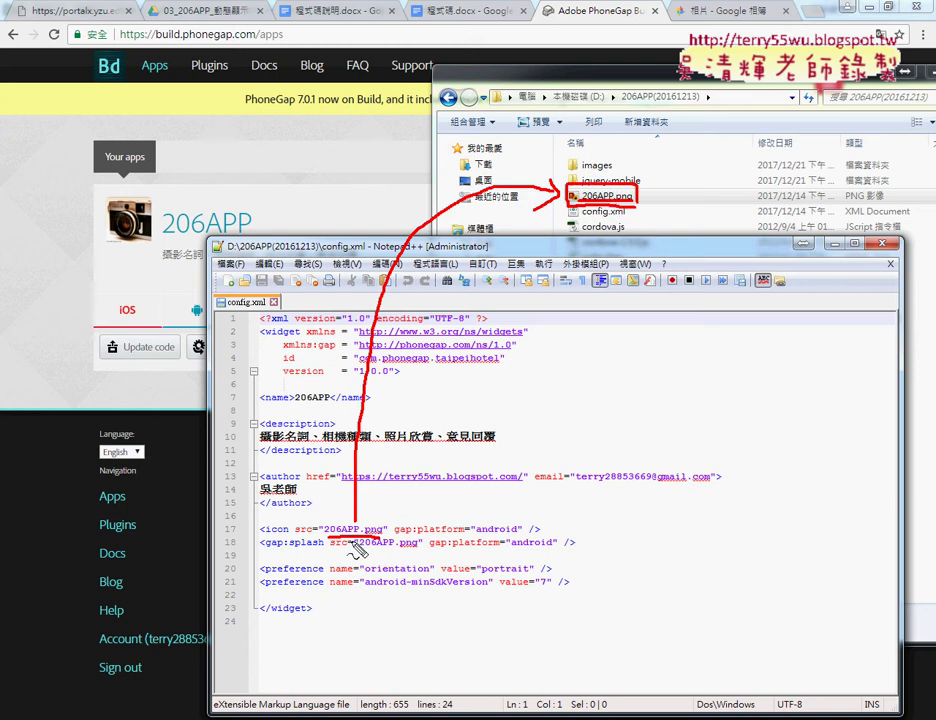
pyautogui.moveTo(338, 557); pyautogui.dragTo(384, 556)
pyautogui.moveTo(330, 538); pyautogui.dragTo(357, 538)
pyautogui.press('Escape')
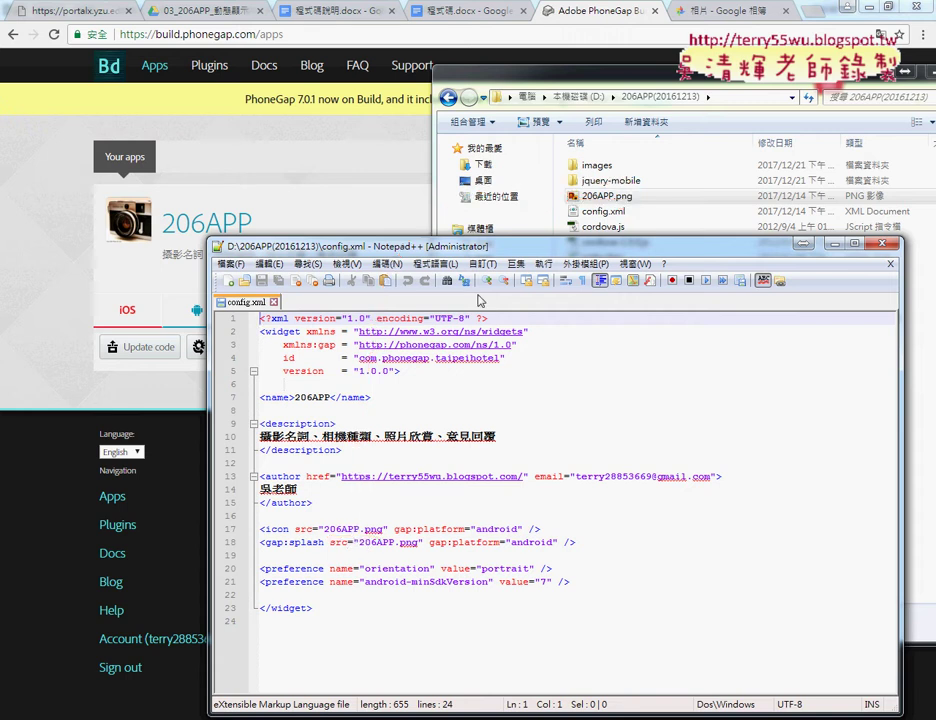
pyautogui.moveTo(478, 248); pyautogui.dragTo(578, 308)
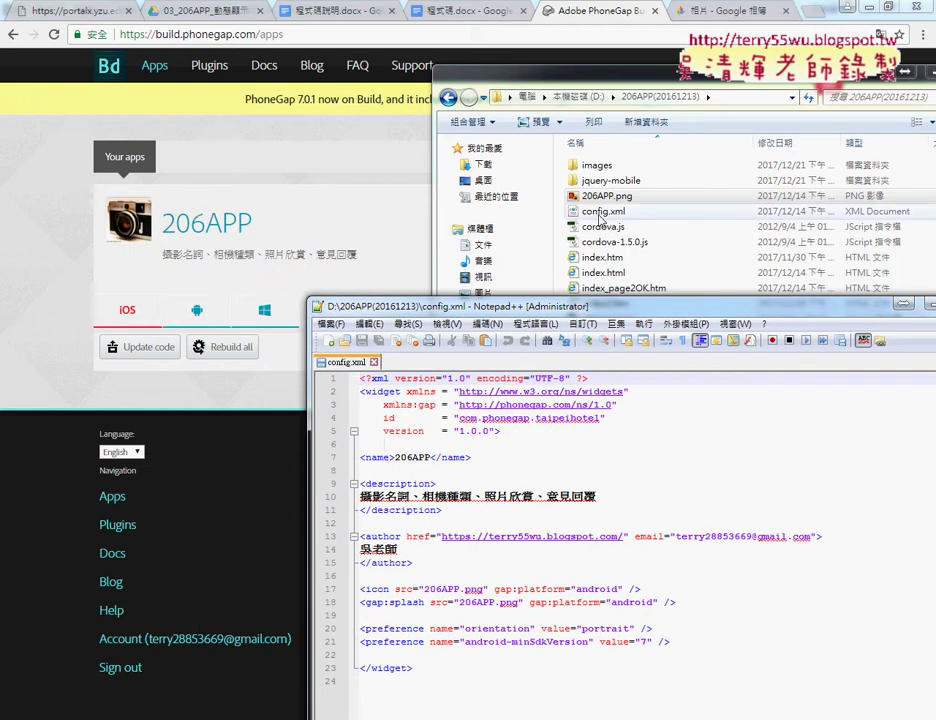
# Bring the PhoneGap Build 206APP page forward and launch TeamViewer from the taskbar.
pyautogui.click(287, 132)
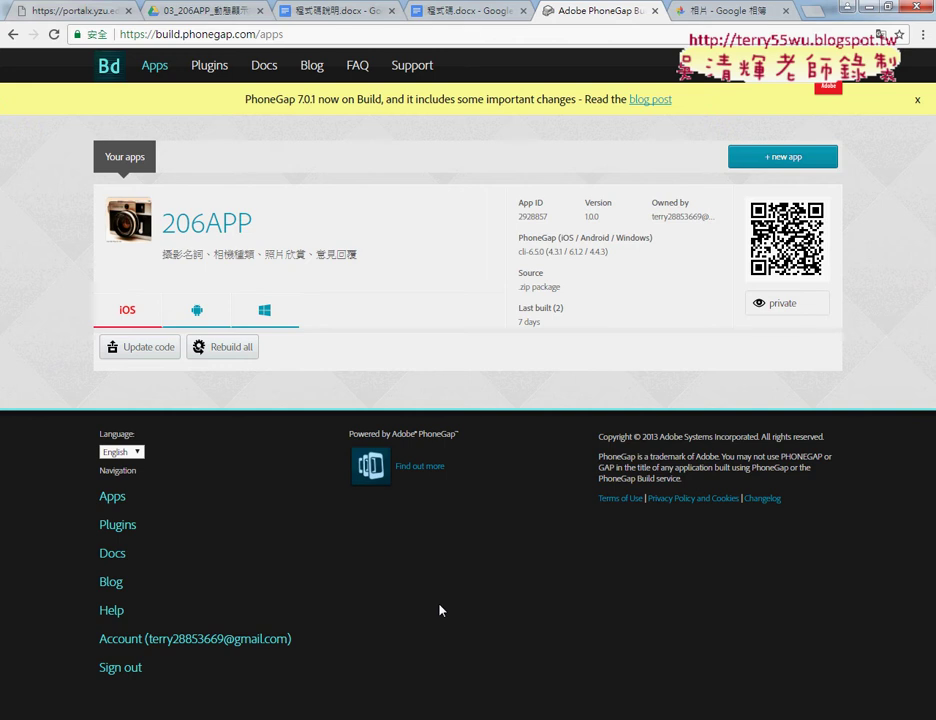
pyautogui.click(400, 719)
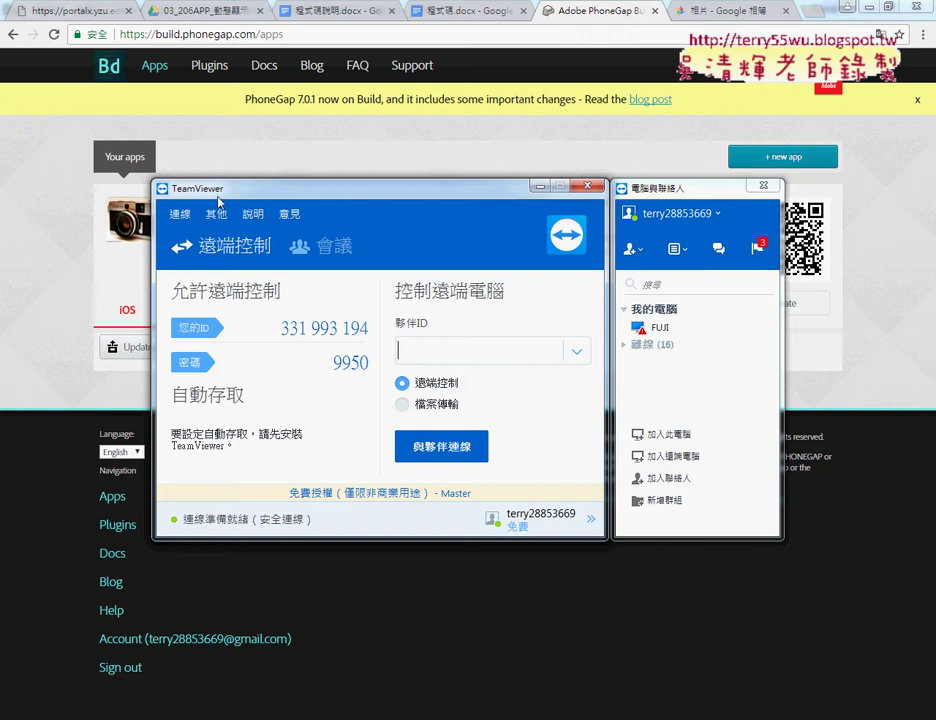
# Reposition TeamViewer and connect remotely to the OPPO phone listed under My Computers.
pyautogui.moveTo(249, 196); pyautogui.dragTo(311, 222)
pyautogui.moveTo(316, 243); pyautogui.dragTo(304, 258)
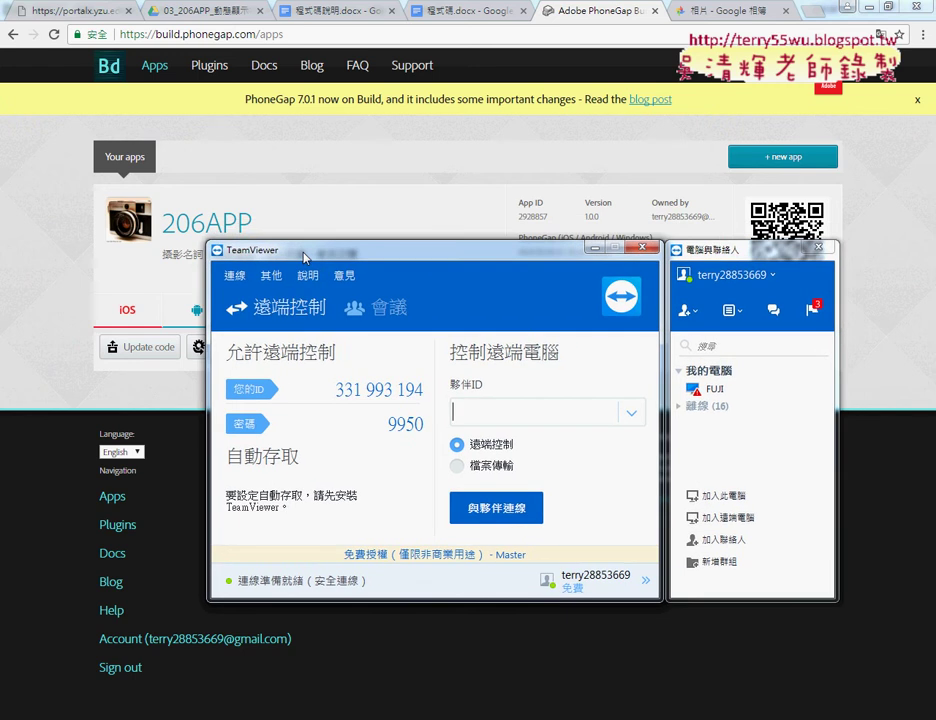
pyautogui.moveTo(700, 327)
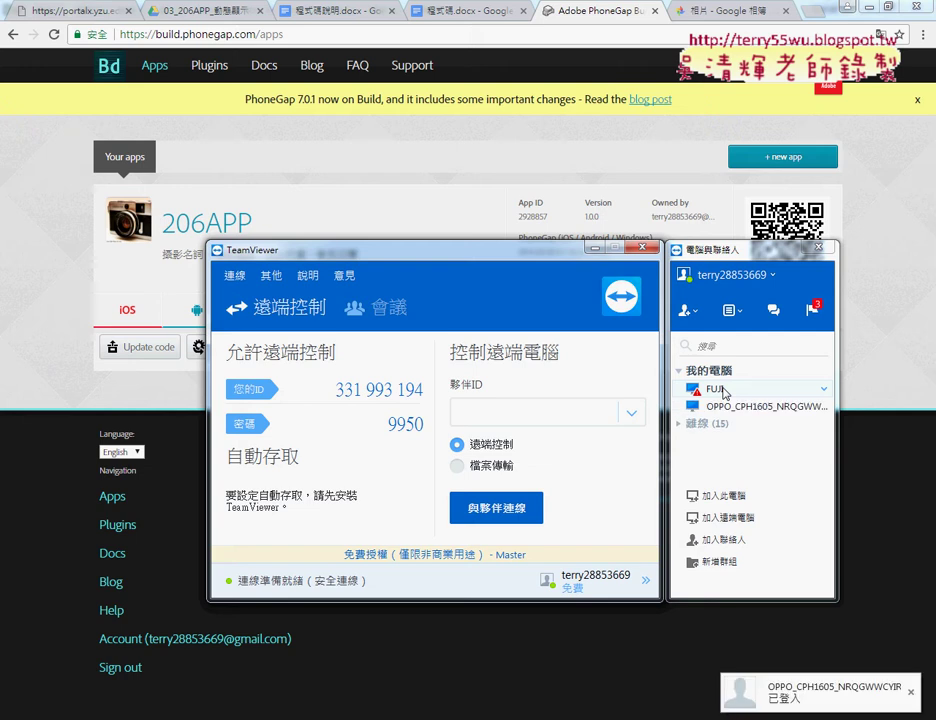
pyautogui.click(732, 410)
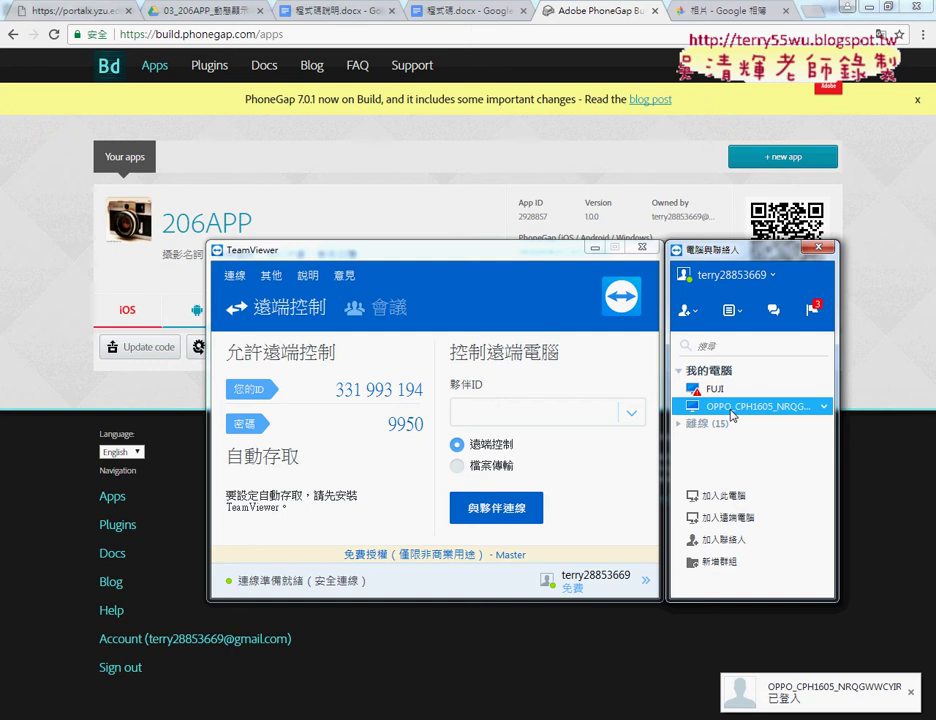
pyautogui.doubleClick(737, 407)
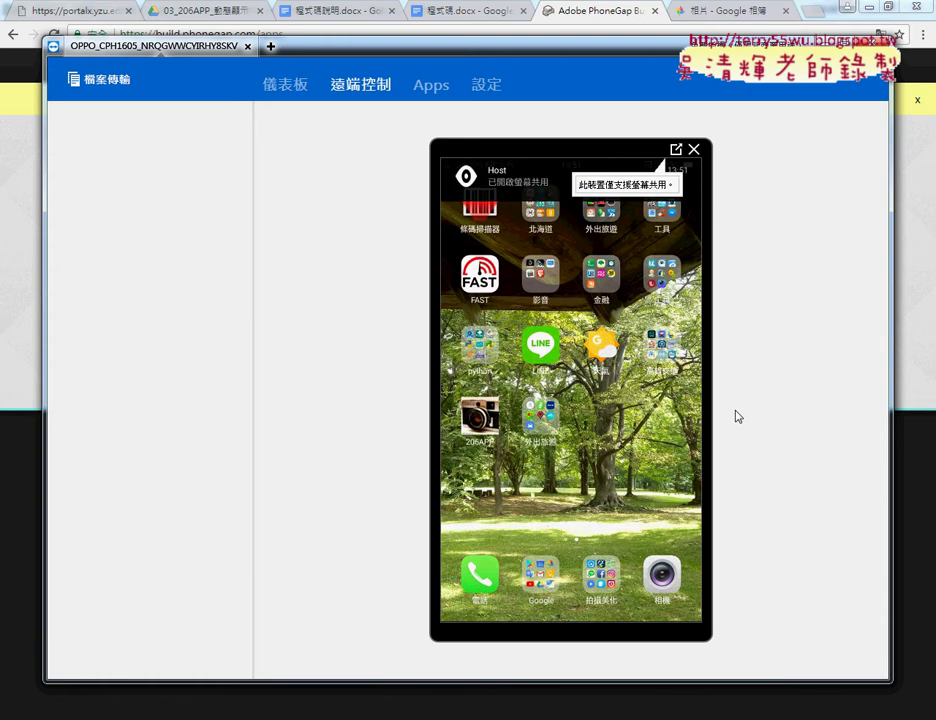
# Enlarge the phone view in its own tab and temporarily highlight the 206APP icon.
pyautogui.click(676, 149)
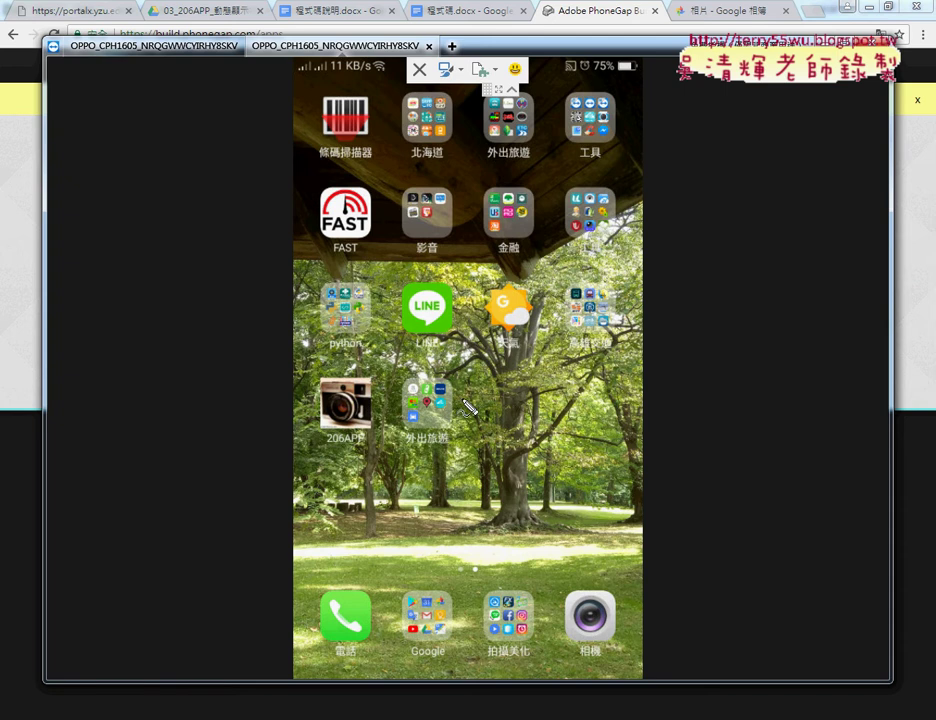
pyautogui.moveTo(299, 364); pyautogui.dragTo(313, 468)
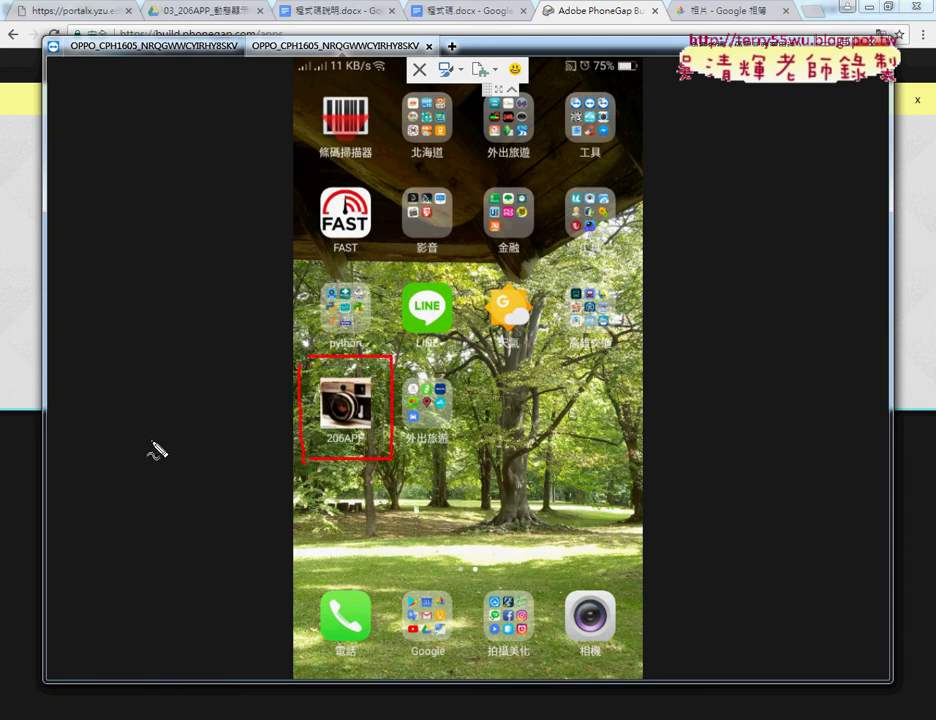
pyautogui.moveTo(152, 440)
pyautogui.mouseDown()
pyautogui.moveTo(300, 398)
pyautogui.moveTo(292, 412)
pyautogui.mouseUp()
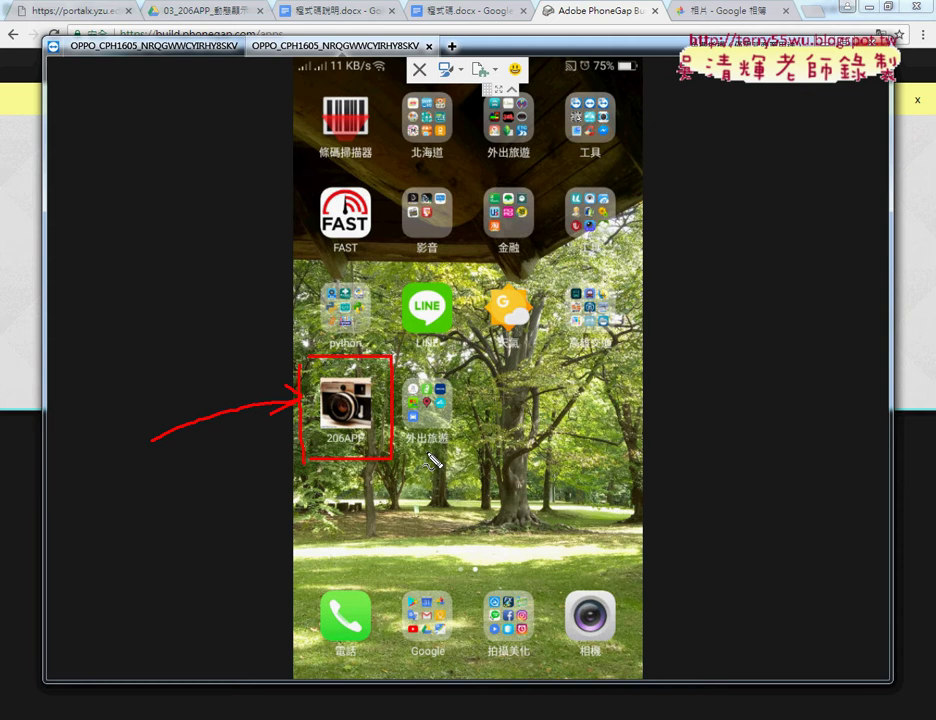
pyautogui.press('Escape')
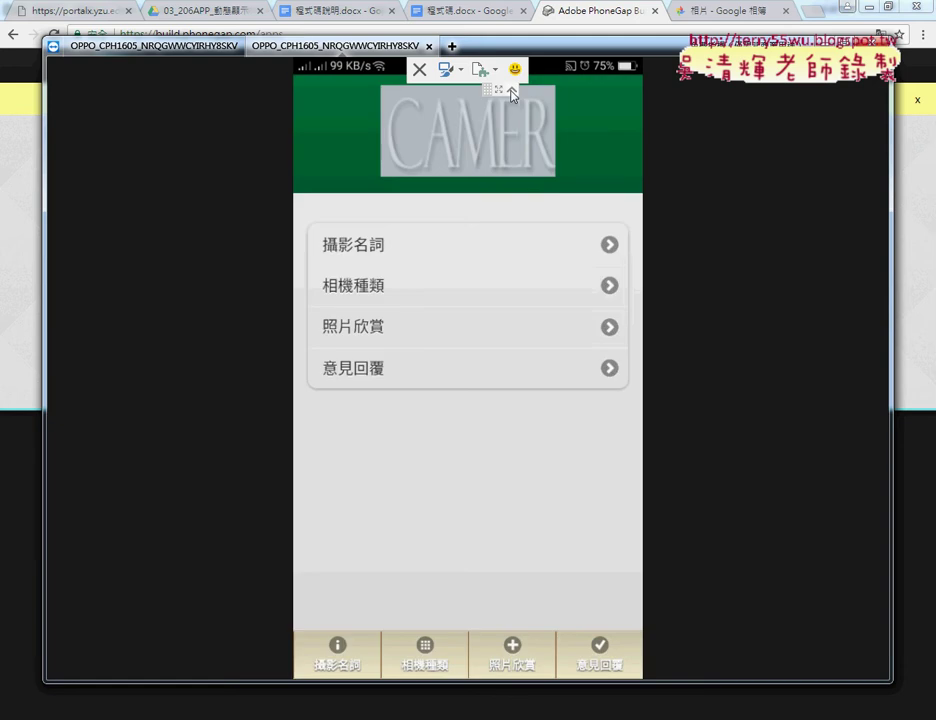
# Launch 206APP, open its 相機種類 camera-type page, and briefly outline the list and bottom tabs.
pyautogui.click(511, 89)
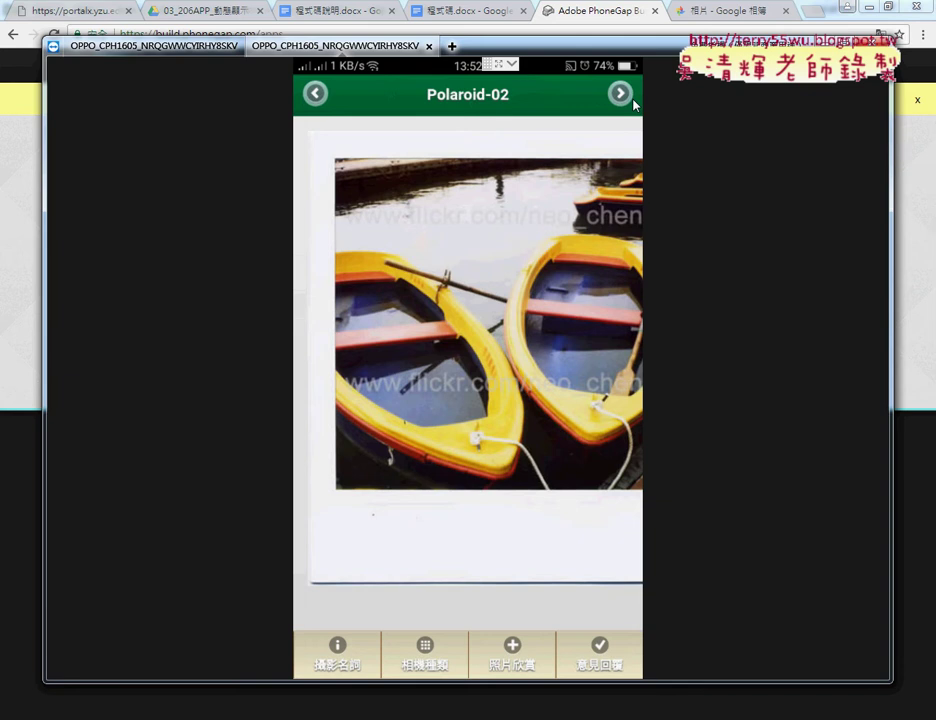
pyautogui.click(631, 100)
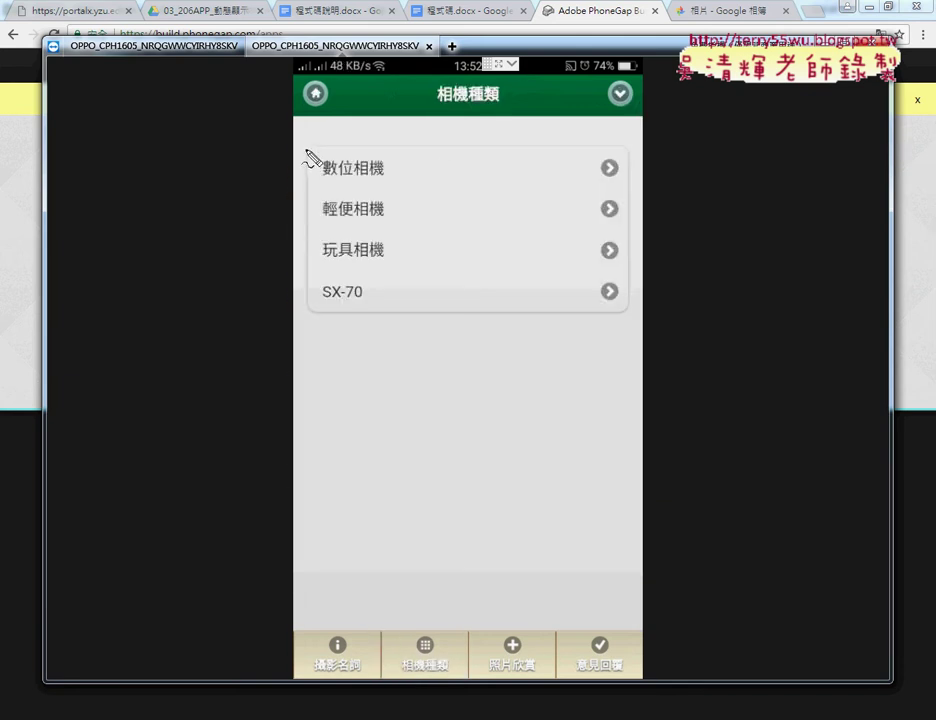
pyautogui.moveTo(305, 152)
pyautogui.mouseDown()
pyautogui.moveTo(305, 296)
pyautogui.moveTo(308, 155)
pyautogui.moveTo(622, 152)
pyautogui.moveTo(614, 252)
pyautogui.moveTo(398, 311)
pyautogui.moveTo(355, 310)
pyautogui.mouseUp()
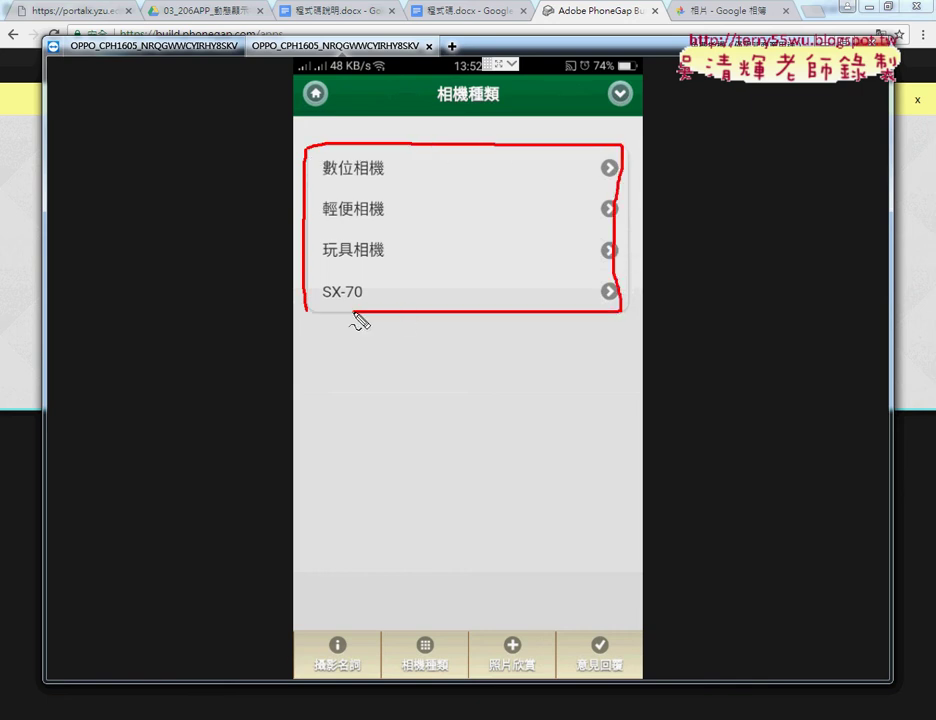
pyautogui.moveTo(290, 627)
pyautogui.mouseDown()
pyautogui.moveTo(292, 682)
pyautogui.moveTo(616, 624)
pyautogui.moveTo(641, 683)
pyautogui.moveTo(299, 673)
pyautogui.mouseUp()
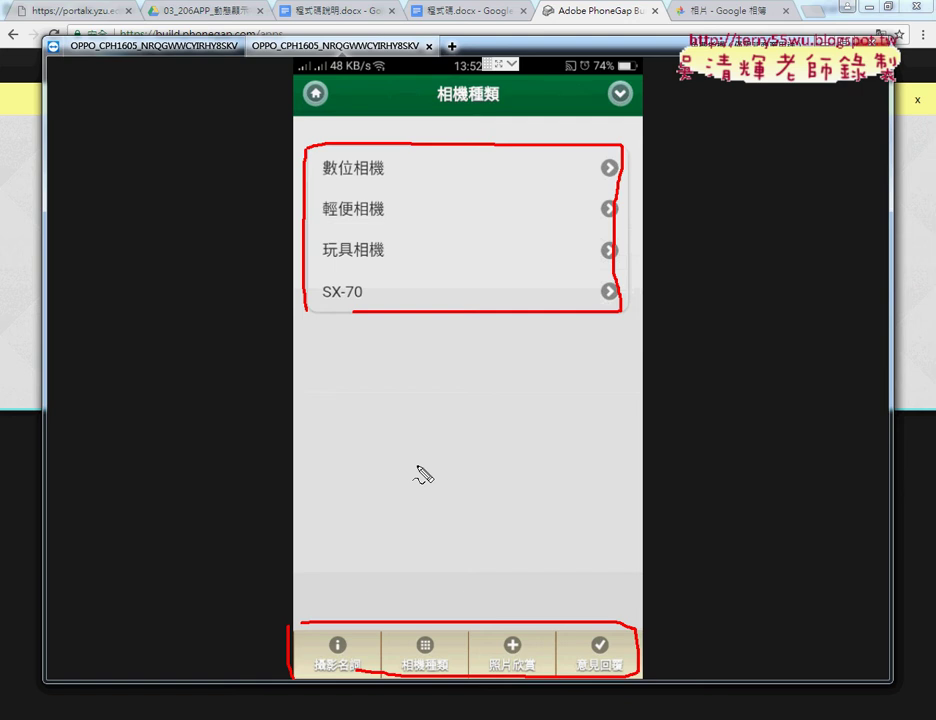
pyautogui.press('Escape')
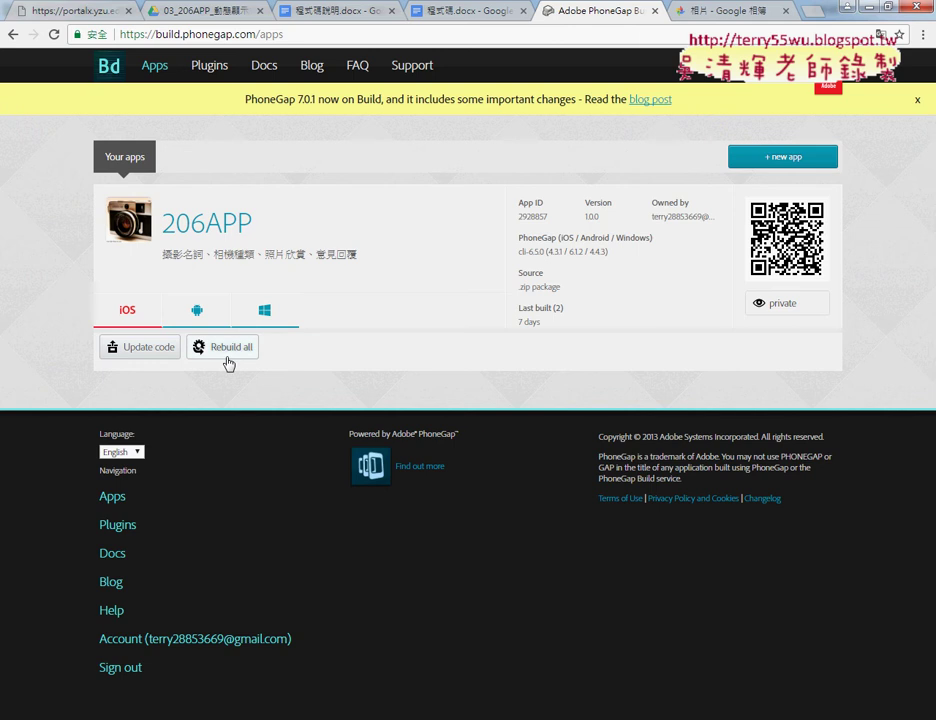
# Switch to the Google Drive 03_206APP folder and bring up config.xml's actions there.
pyautogui.click(204, 12)
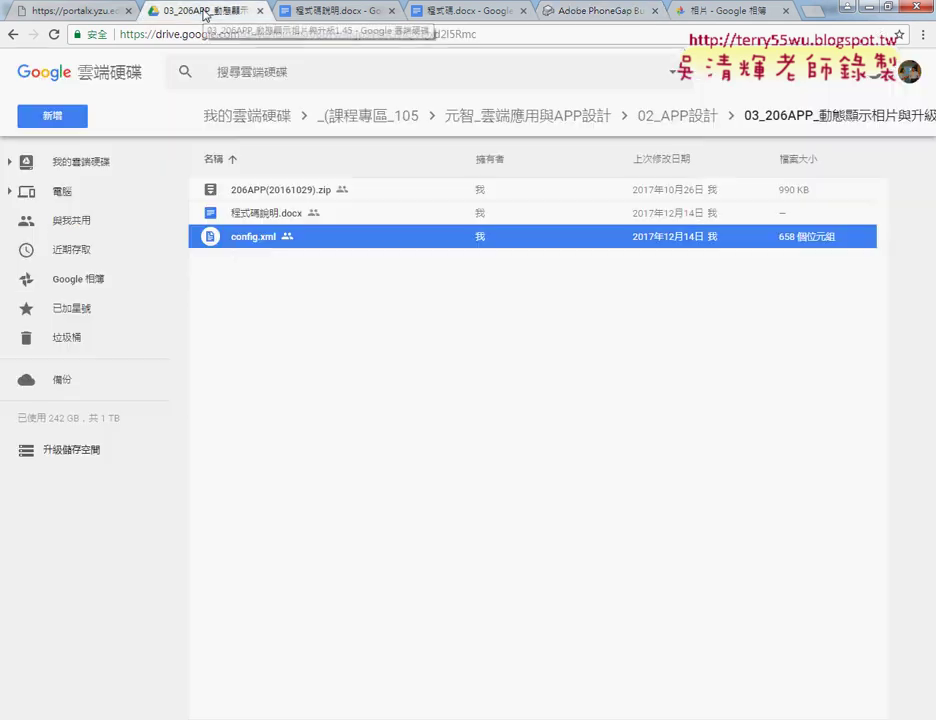
pyautogui.rightClick(271, 247)
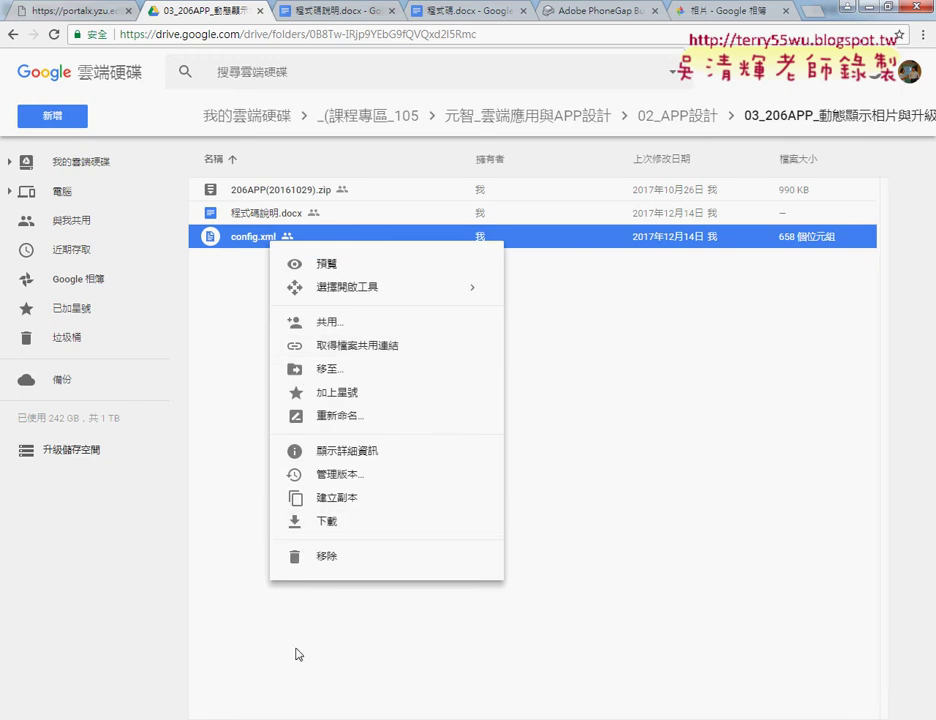
pyautogui.click(215, 719)
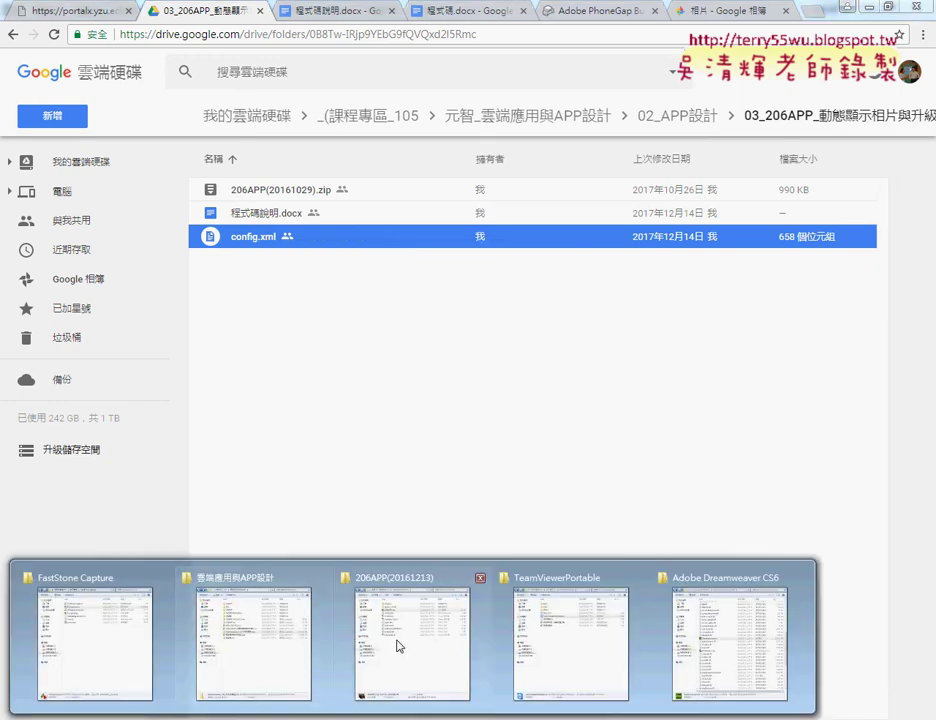
# Open the local 206APP(20161213) config.xml in Notepad via 編輯 (Edit).
pyautogui.click(397, 640)
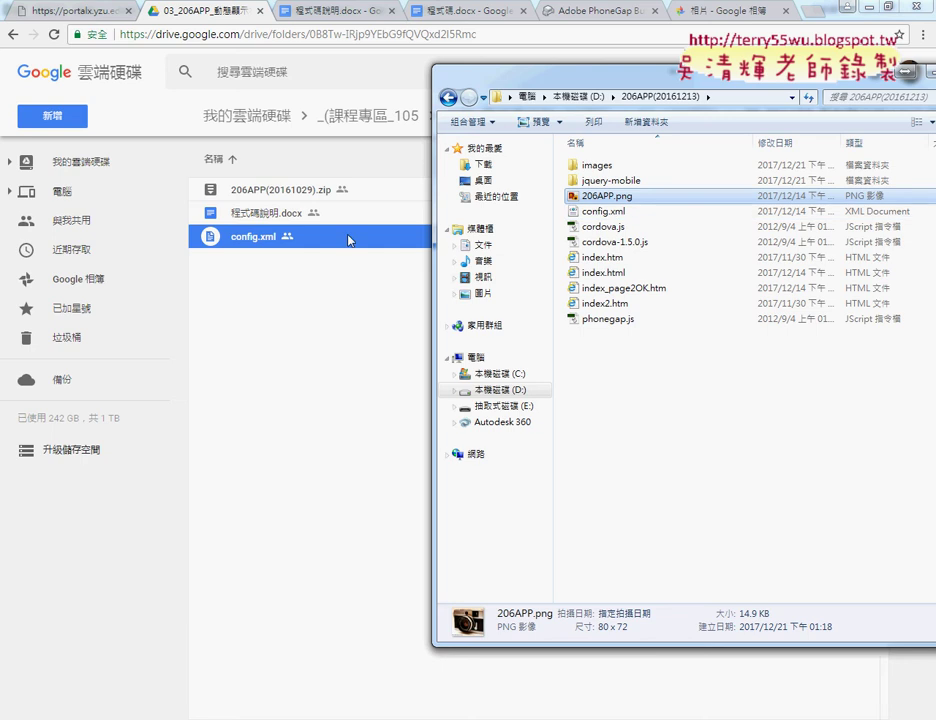
pyautogui.click(616, 218)
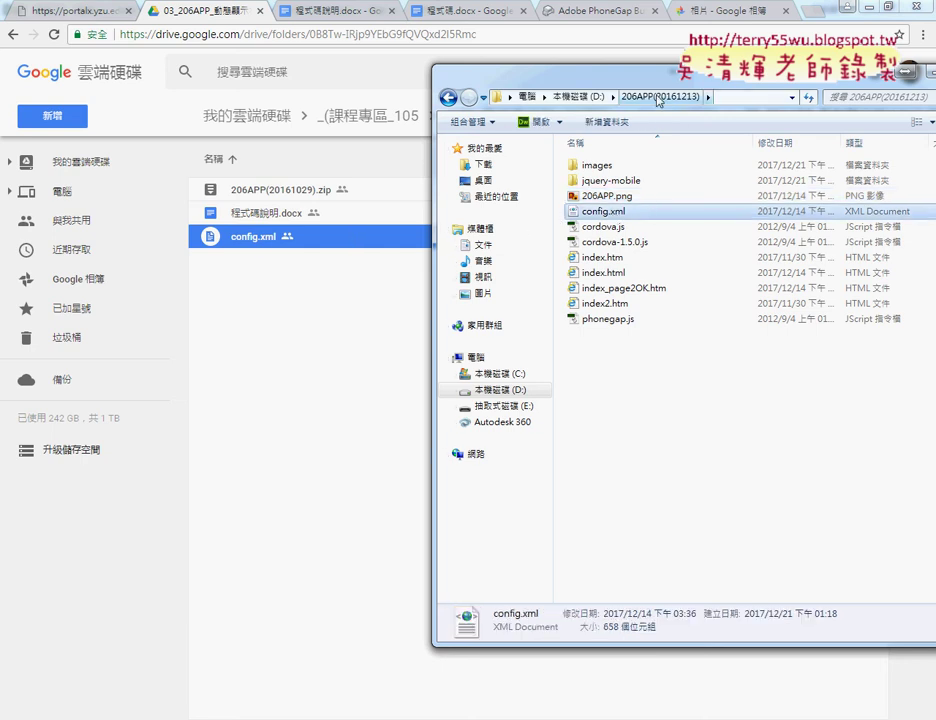
pyautogui.rightClick(602, 215)
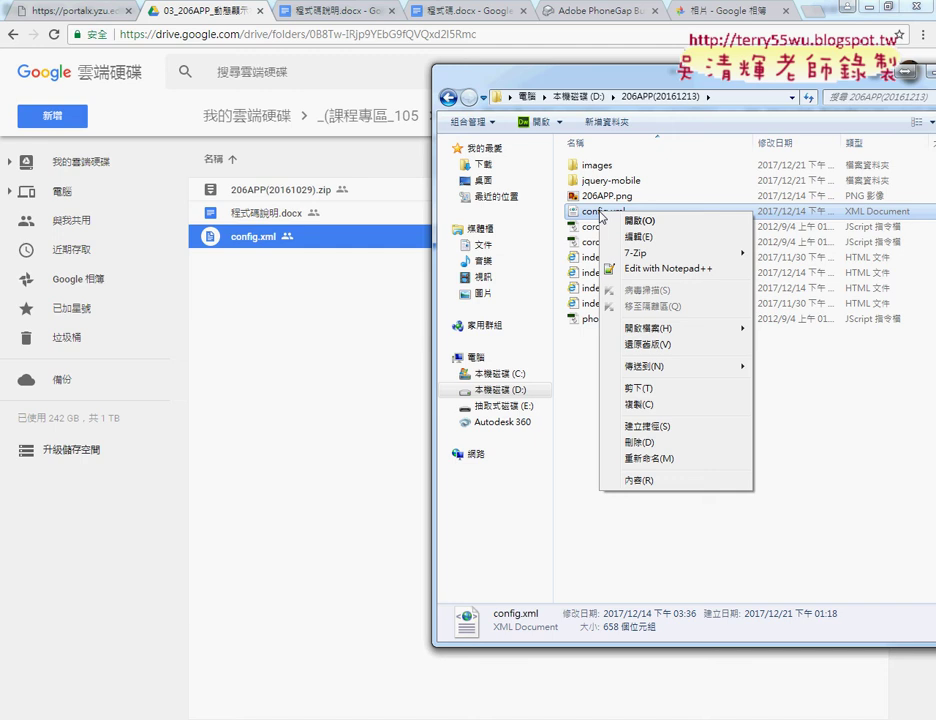
pyautogui.click(638, 239)
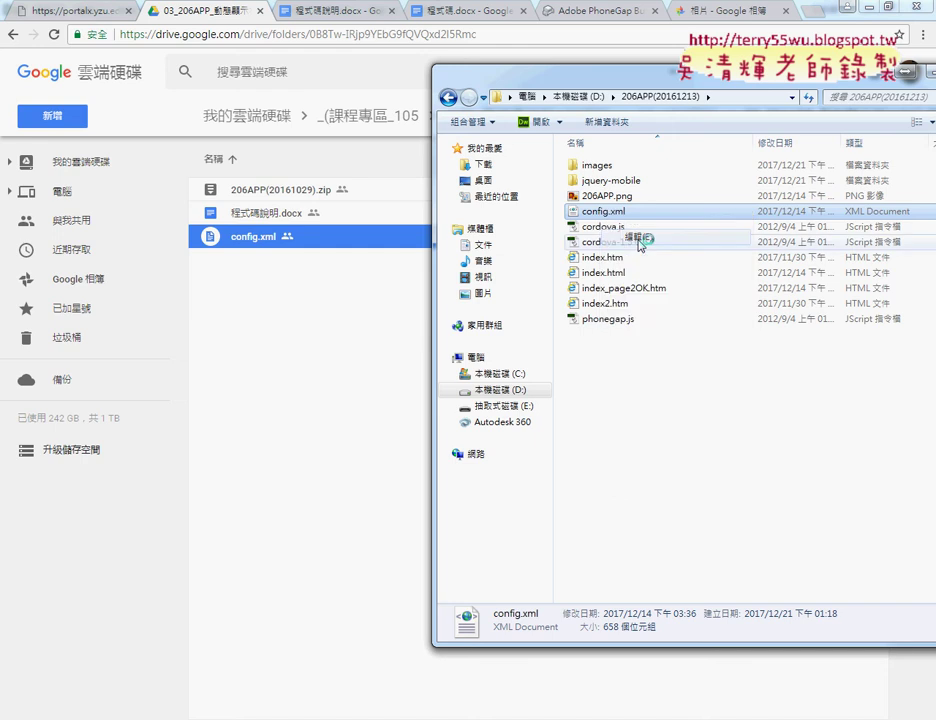
pyautogui.moveTo(476, 128); pyautogui.dragTo(251, 124)
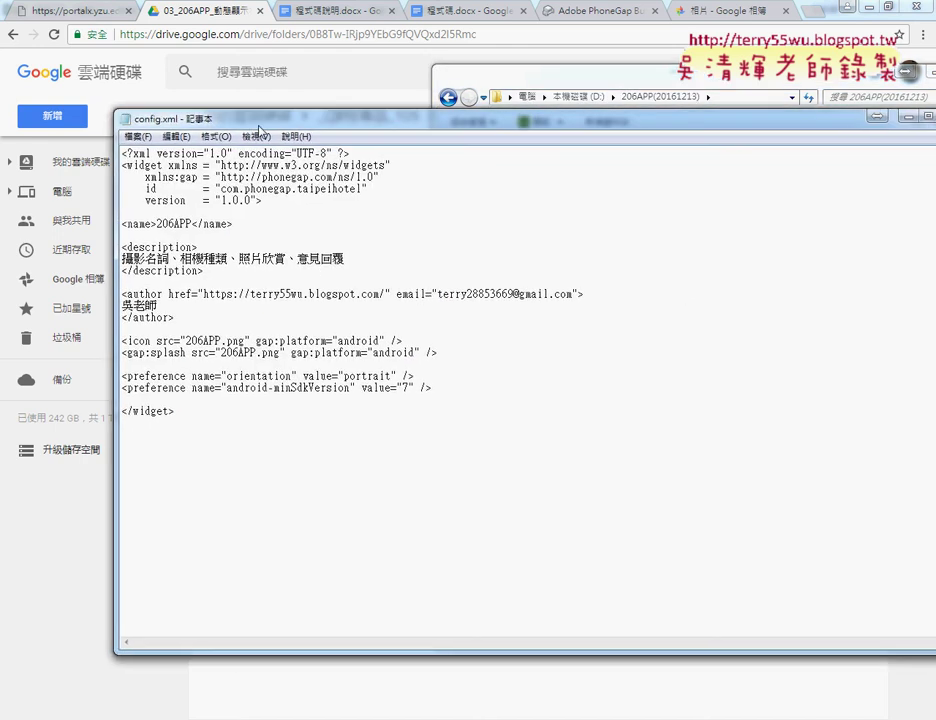
pyautogui.doubleClick(186, 224)
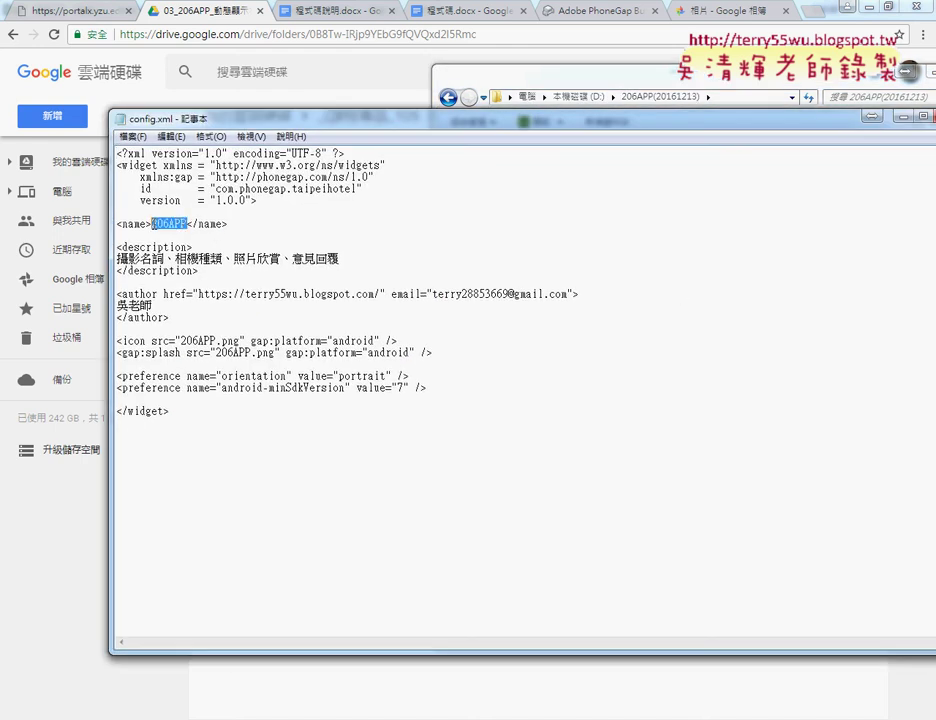